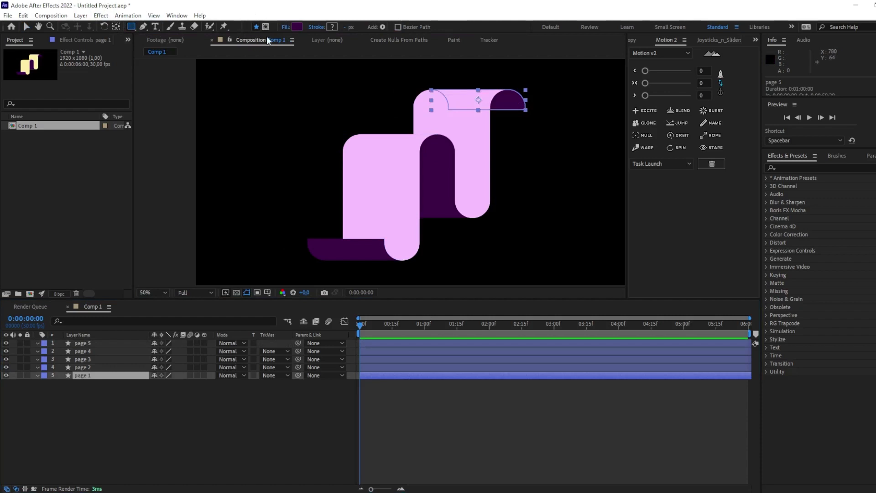
Draw a thin rectangular mask on the page 1 layer, spanning its shape's width and sitting just below its bottom edge
click(266, 27)
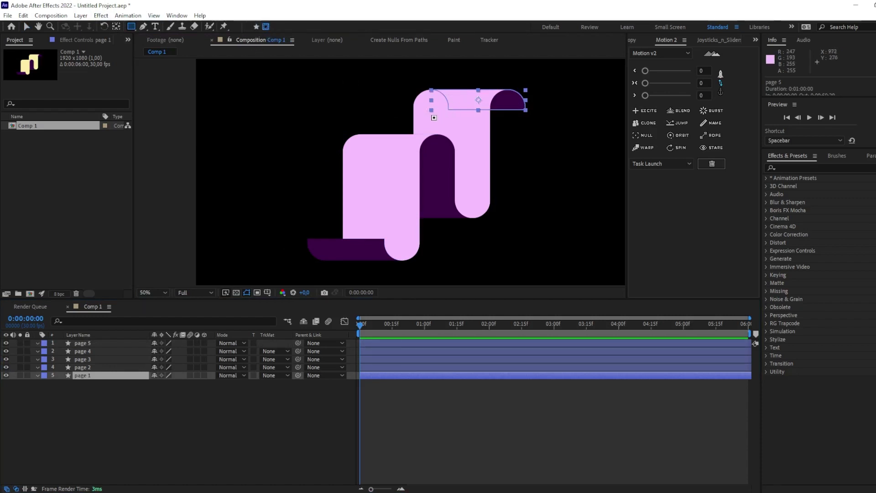
drag(417, 115, 545, 112)
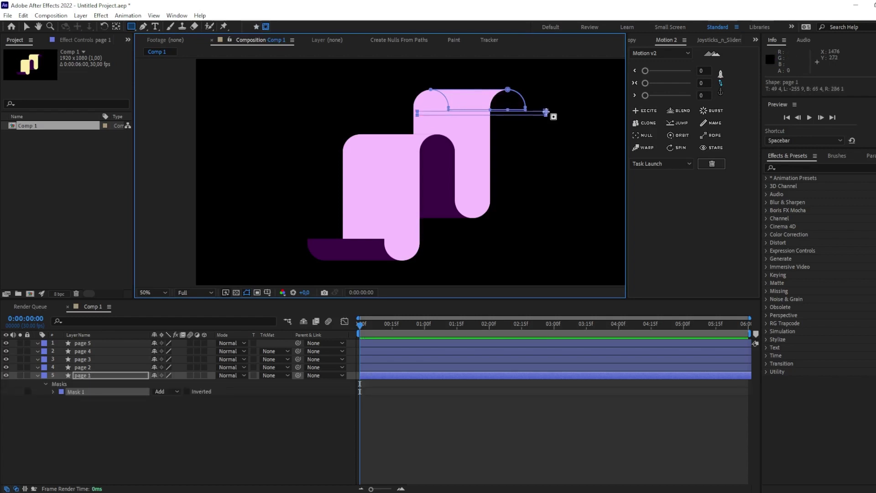
scroll(545, 112, up, 2)
scroll(442, 147, up, 2)
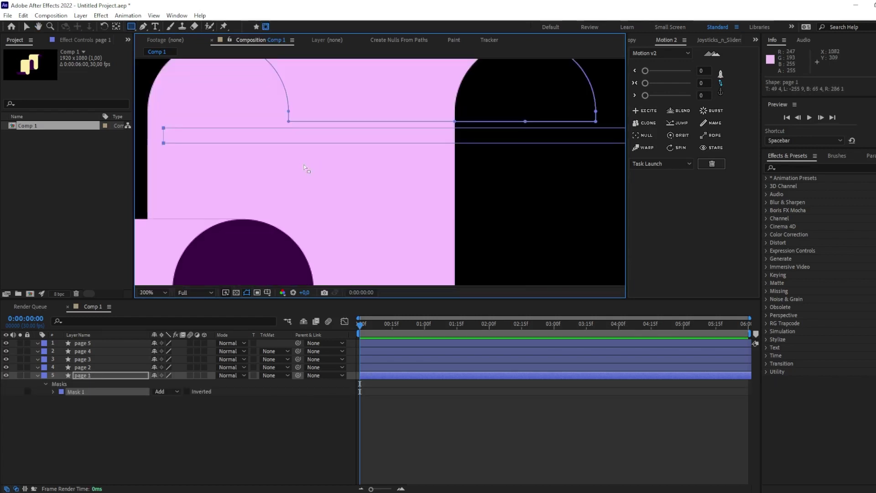
key(v)
scroll(290, 162, down, 2)
double_click(228, 147)
drag(255, 146, 255, 145)
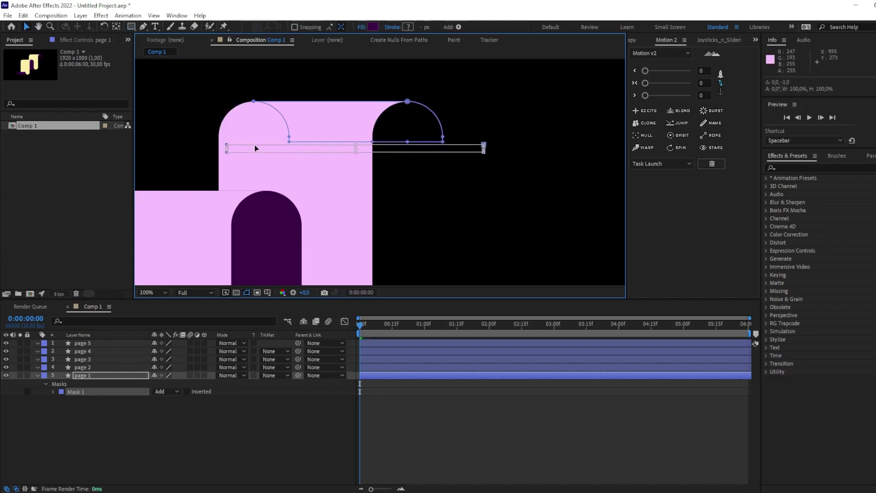
Keyframe page 1's Mask Path at frame 0 and at 0:00:00:15, raising the mask's top edge above the shape at the second keyframe
click(53, 392)
click(69, 400)
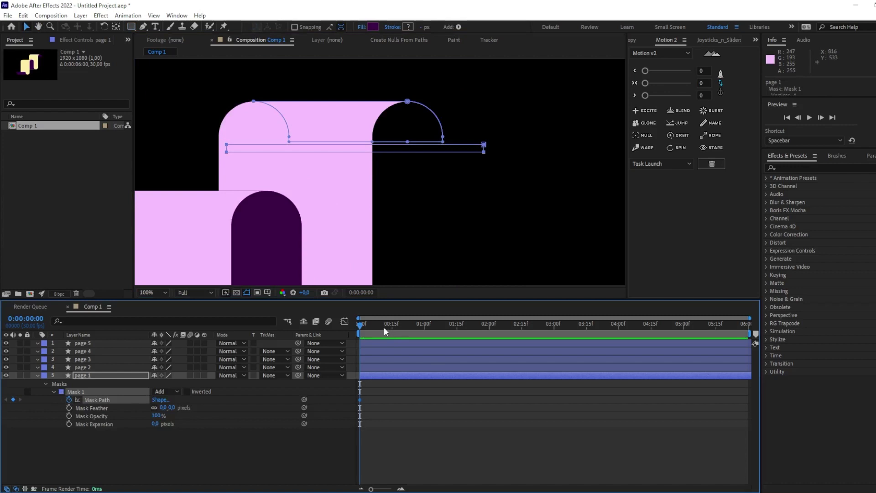
drag(384, 327, 391, 330)
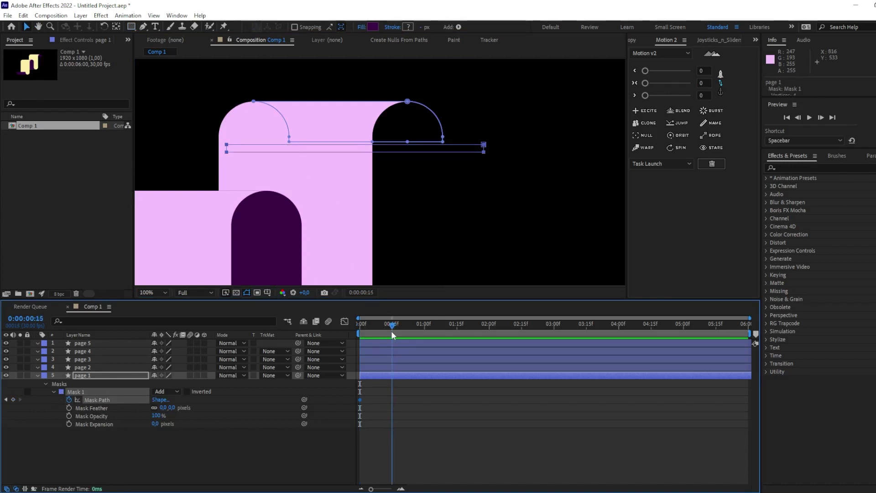
click(13, 399)
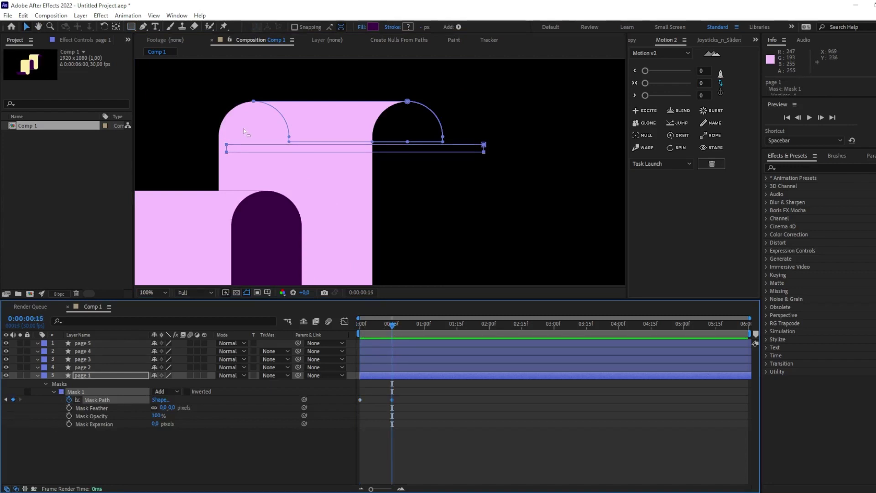
click(218, 144)
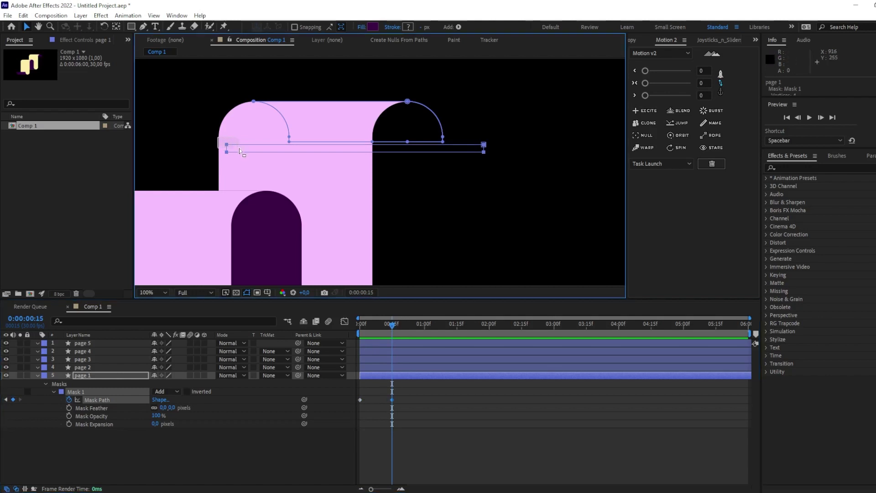
drag(480, 147, 485, 98)
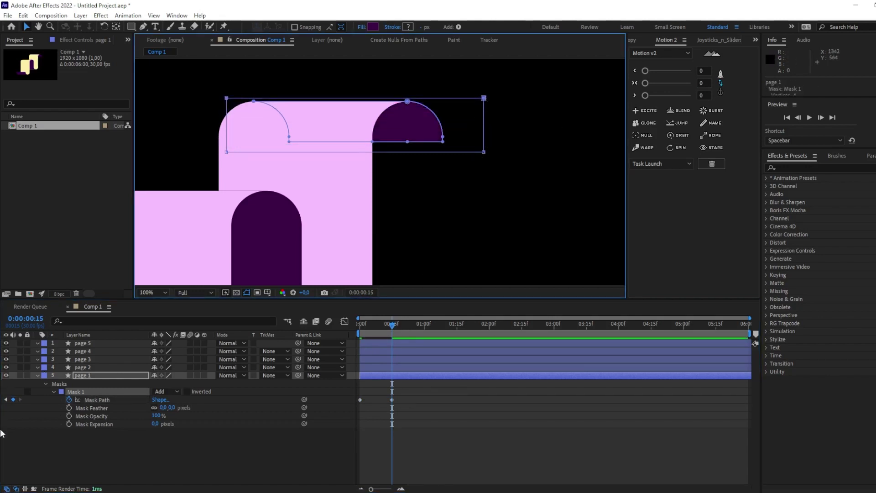
Solo the page 1 layer, preview its mask reveal from the start, and return to 0:00:00:15 with solo turned off
click(20, 375)
drag(375, 322, 349, 325)
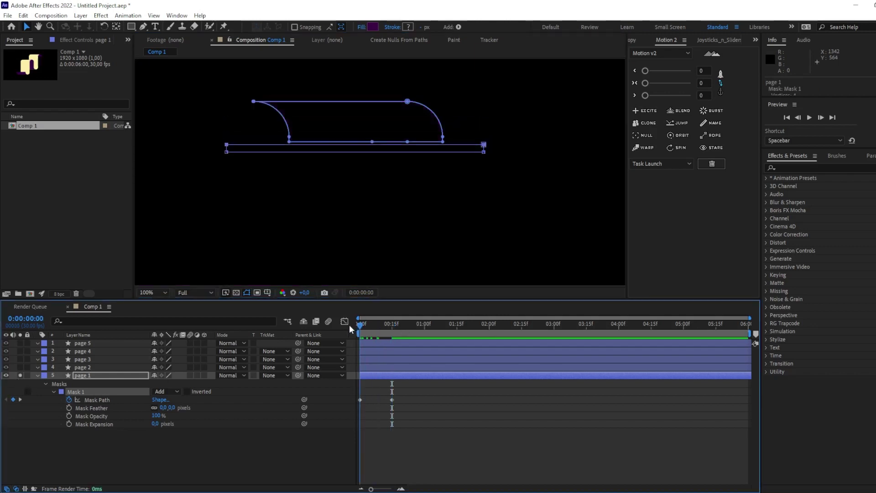
key(space)
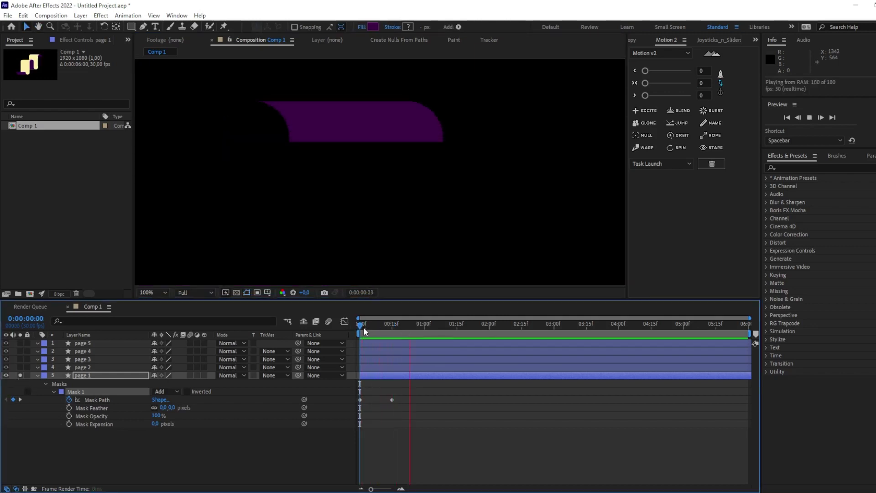
click(391, 325)
click(20, 375)
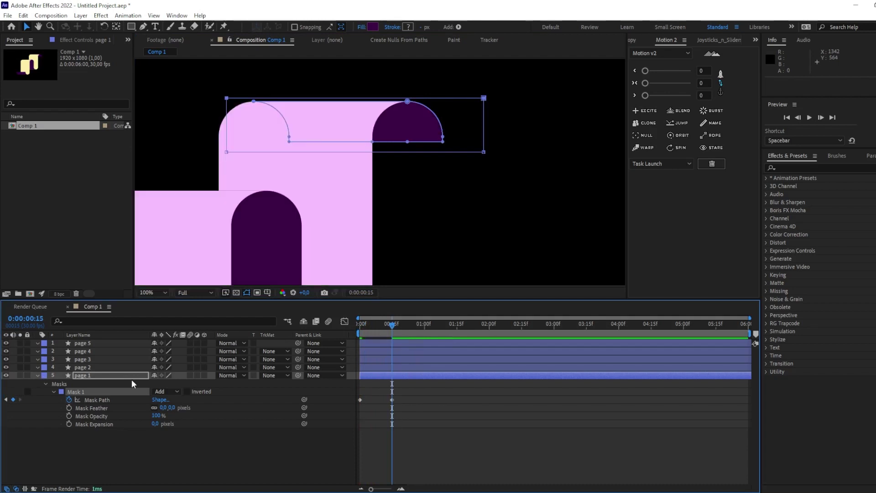
At frame 0, draw a thin rectangular mask on the page 2 layer, just above its shape and wider than it
click(117, 383)
drag(347, 133, 423, 158)
scroll(419, 158, down, 2)
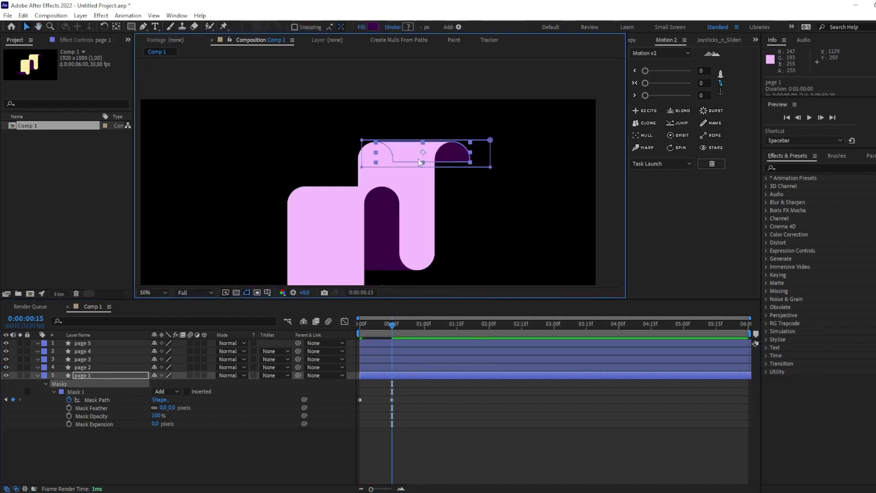
key(v)
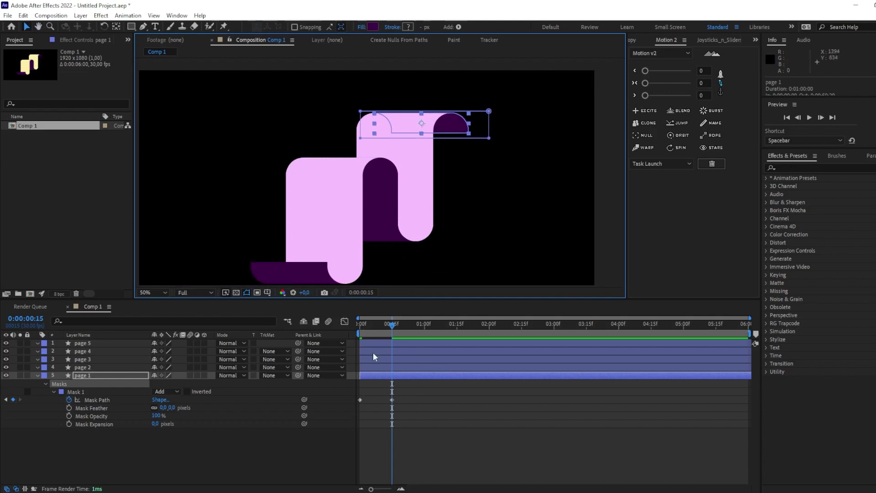
key(Home)
click(78, 367)
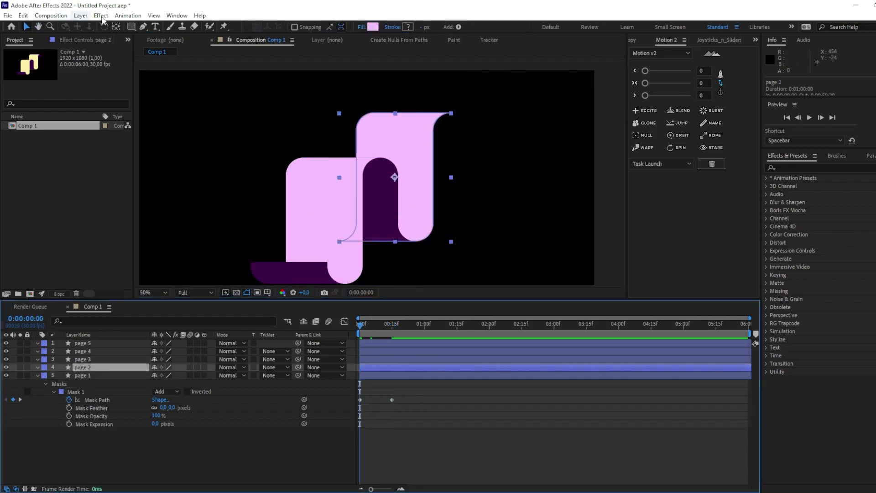
click(130, 28)
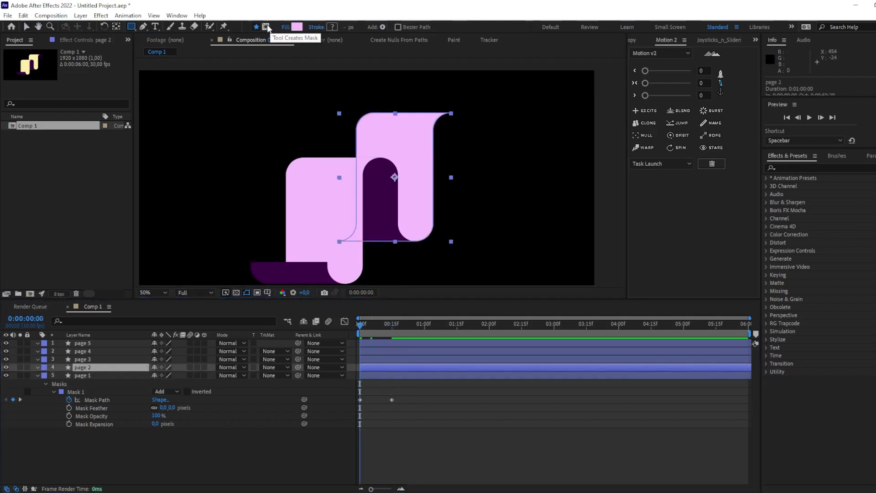
drag(316, 104, 484, 108)
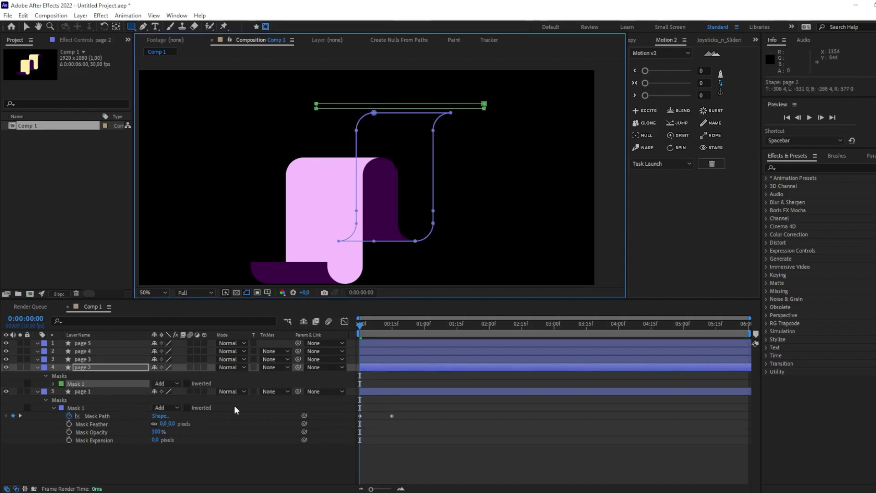
Keyframe page 2's Mask Path at frame 0 and at 0:00:00:15, lowering the mask's bottom edge below the shape at the second keyframe
click(53, 384)
click(69, 392)
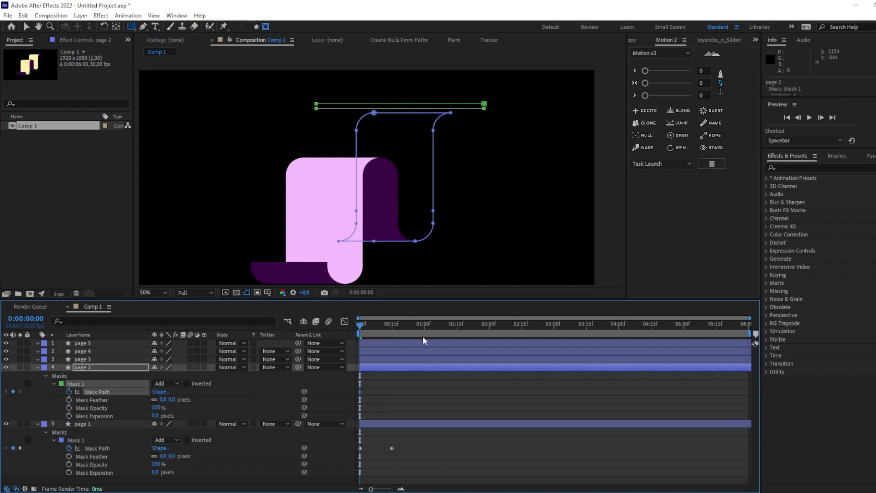
click(390, 325)
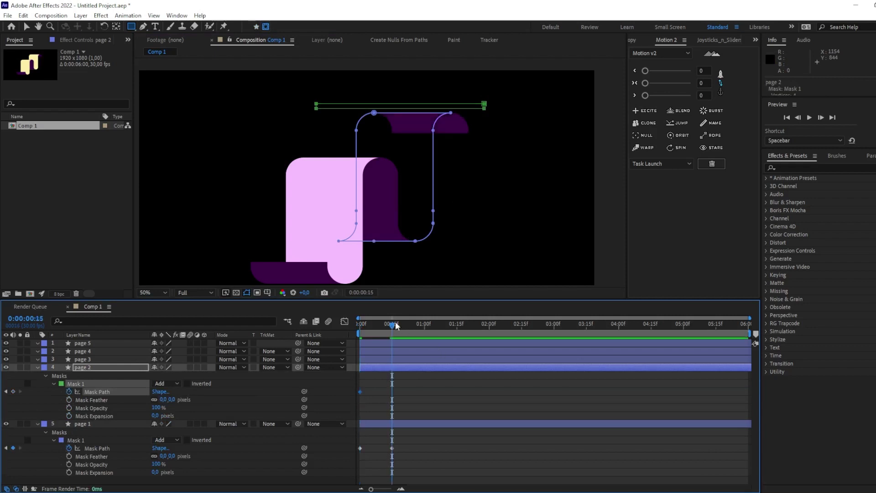
key(v)
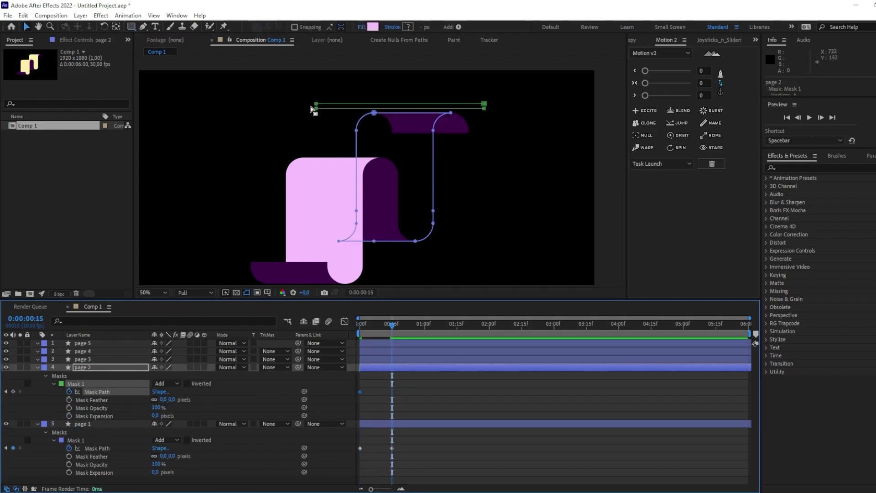
click(314, 109)
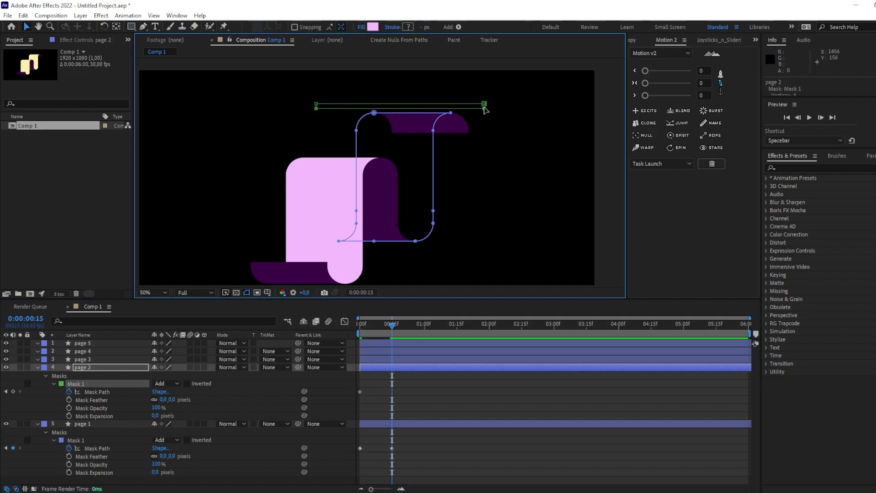
drag(484, 111, 481, 244)
click(360, 325)
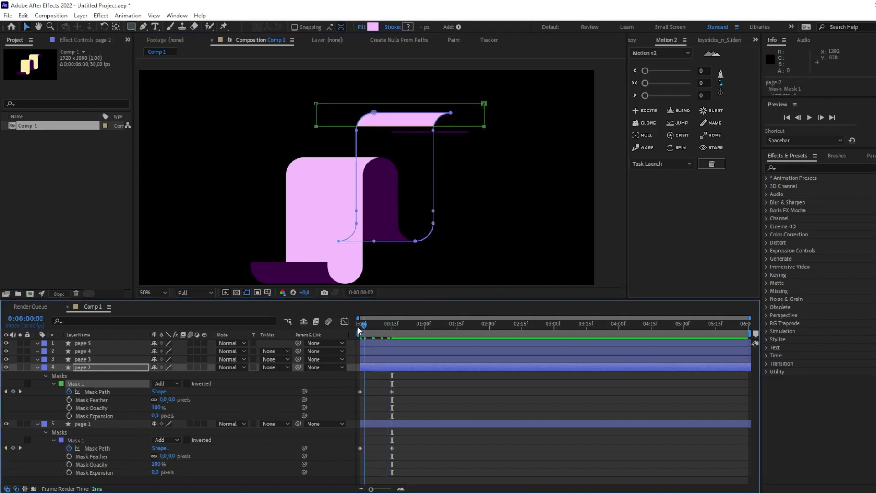
drag(360, 327, 338, 327)
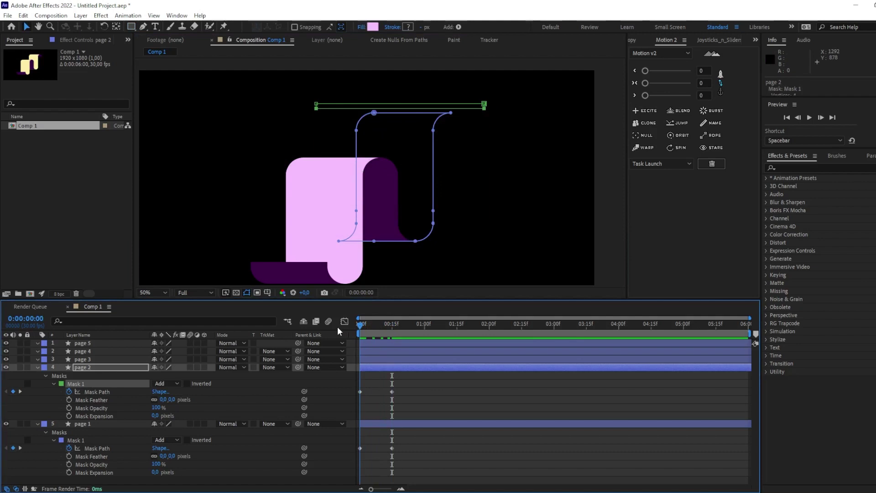
At frame 0, draw a thin rectangular mask on the page 3 layer and fit its top edge just below the shape's bottom
click(83, 359)
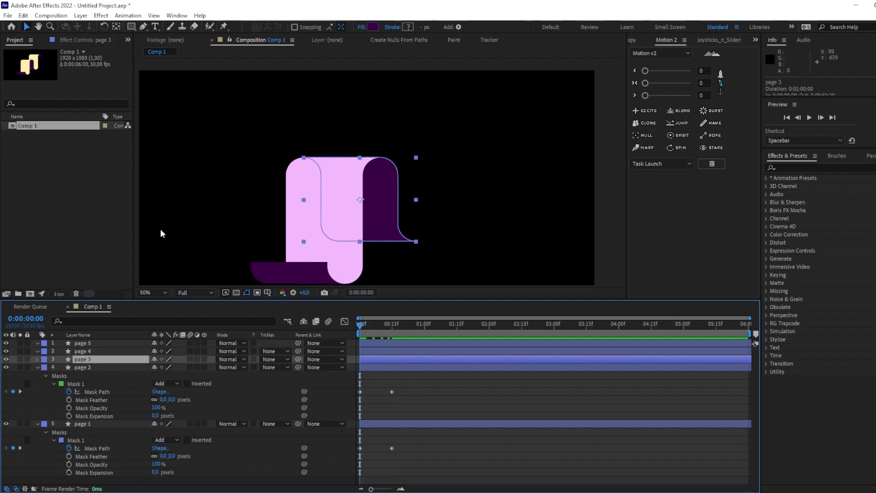
key(q)
key(p)
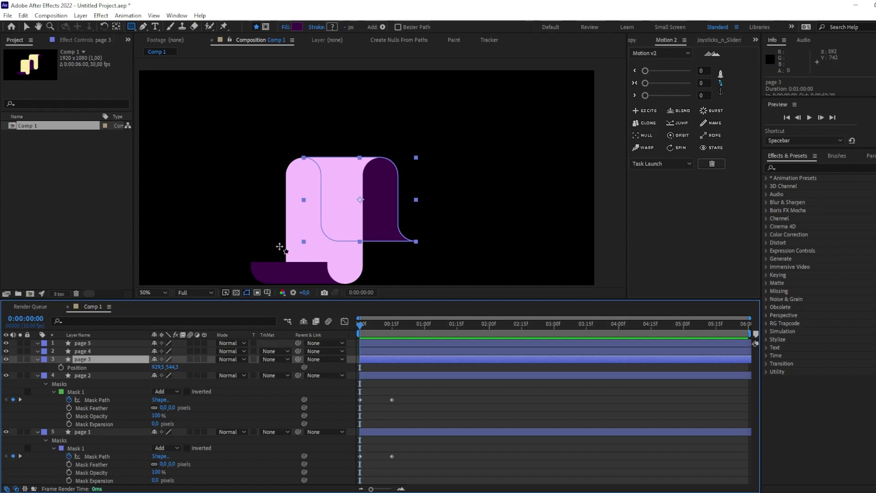
drag(280, 246, 450, 254)
key(ctrl+z)
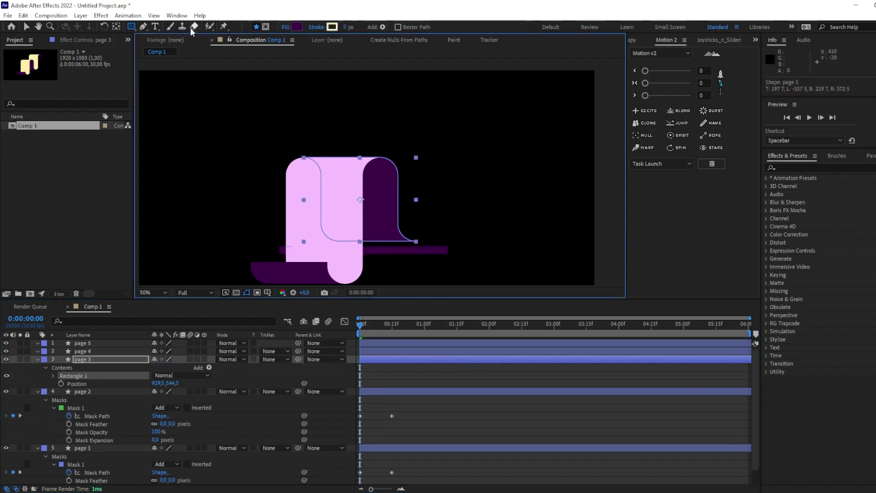
click(266, 27)
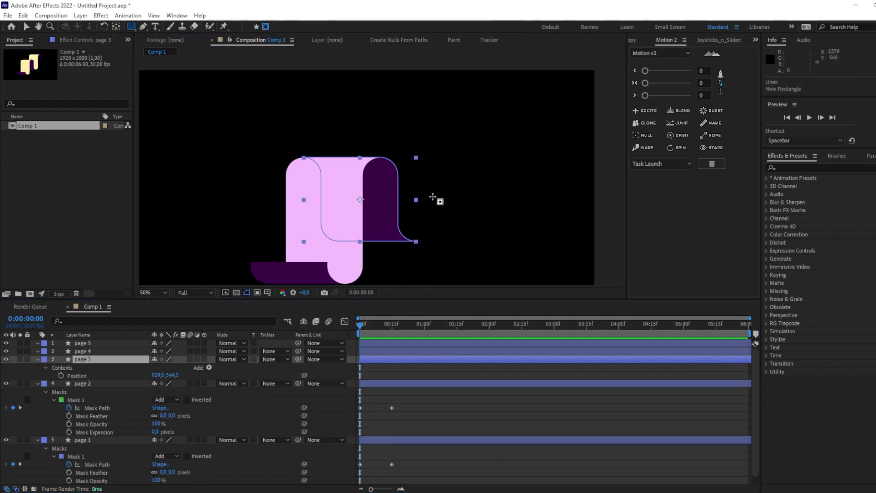
drag(275, 241, 442, 251)
key(v)
drag(262, 234, 281, 246)
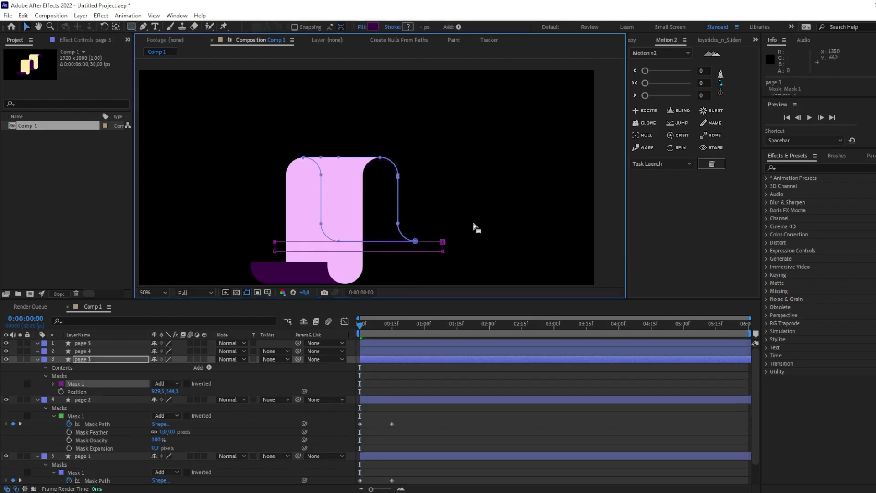
shift+drag(477, 220, 443, 243)
Keyframe page 3's Mask Path at frame 0 and at 0:00:00:15, raising the mask's top edge above the shape at the second keyframe
click(54, 383)
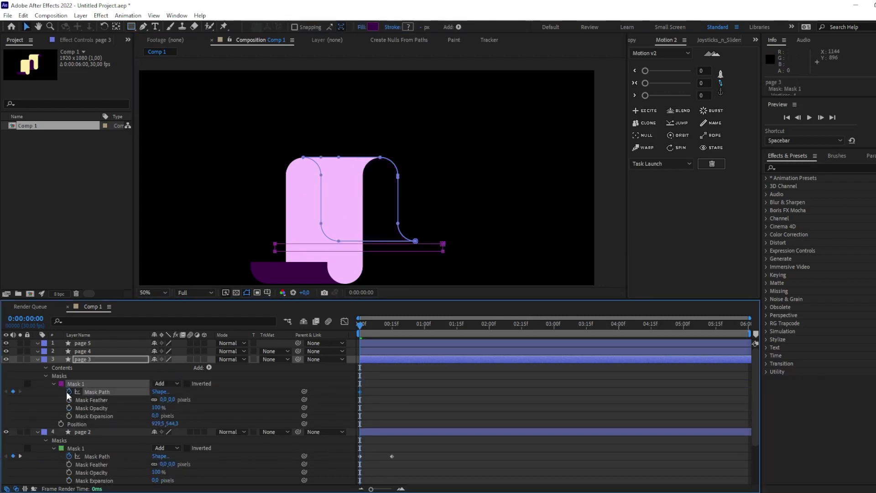
click(69, 392)
click(393, 327)
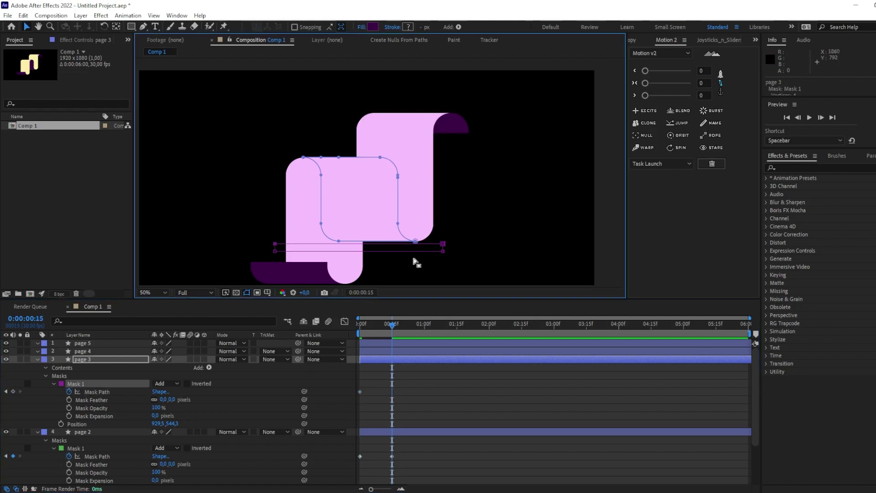
drag(442, 244, 445, 161)
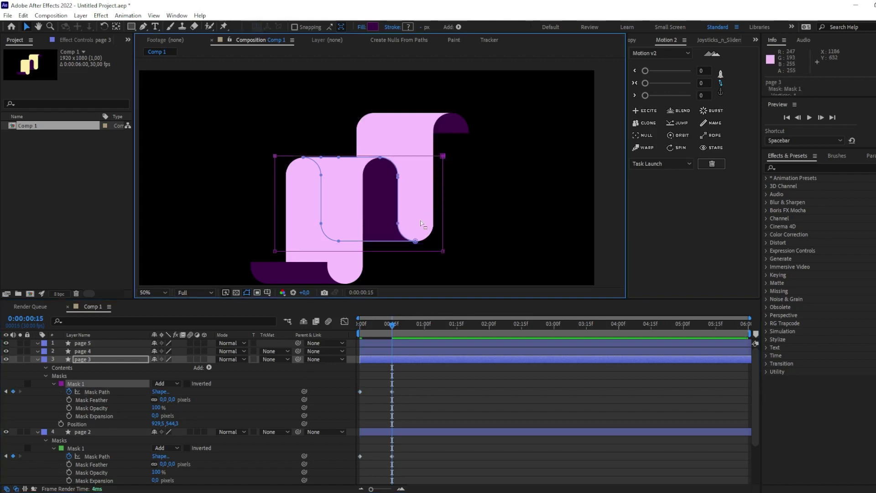
At frame 0, draw a thin rectangular mask on the page 4 layer, just above its shape and wider than it
drag(420, 220, 438, 228)
click(85, 351)
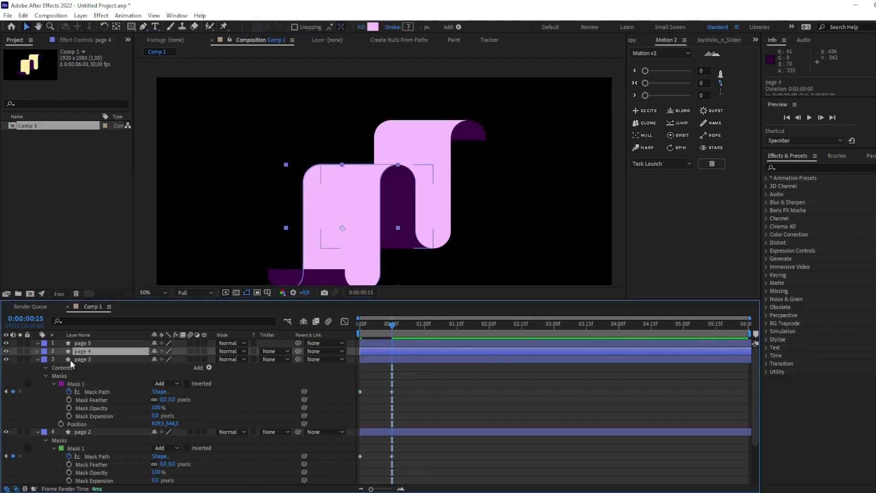
click(131, 27)
click(266, 27)
drag(392, 325, 287, 329)
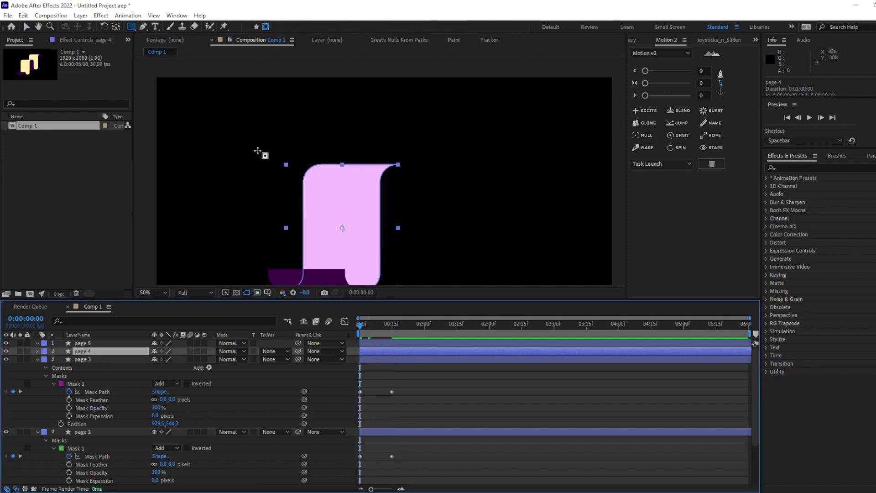
drag(253, 153, 457, 162)
drag(427, 212, 457, 183)
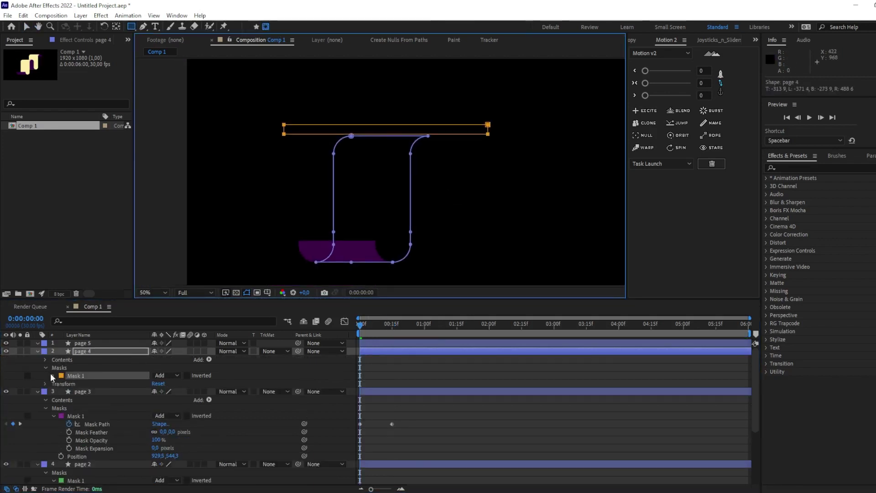
At 0:00:00:15, lower the bottom edge of page 4's mask to just below its shape
click(53, 375)
click(80, 383)
key(k)
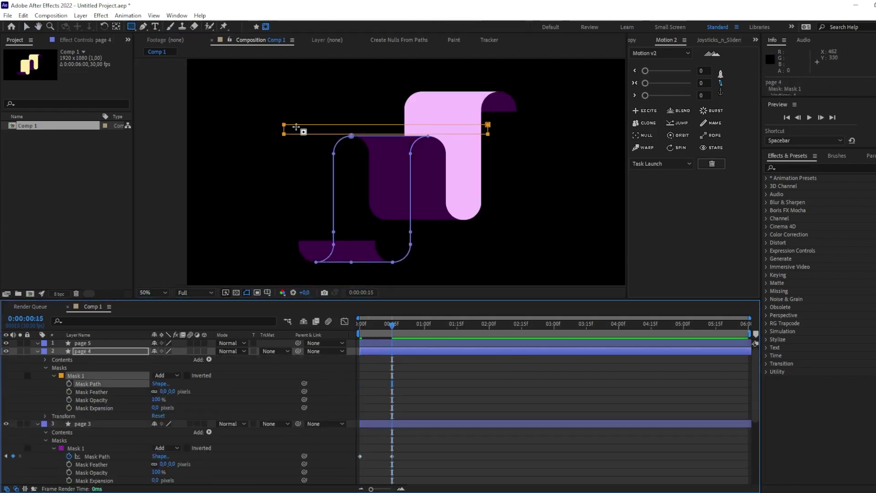
key(v)
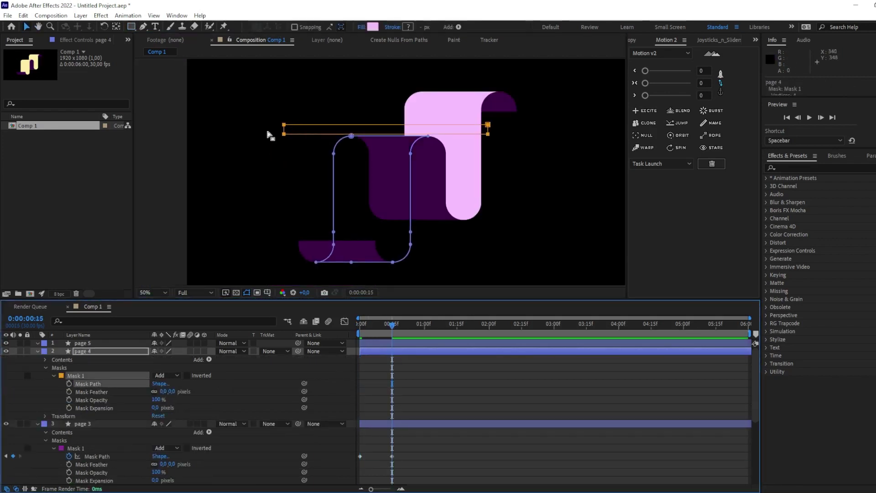
drag(267, 130, 292, 142)
drag(522, 128, 482, 149)
drag(488, 134, 500, 267)
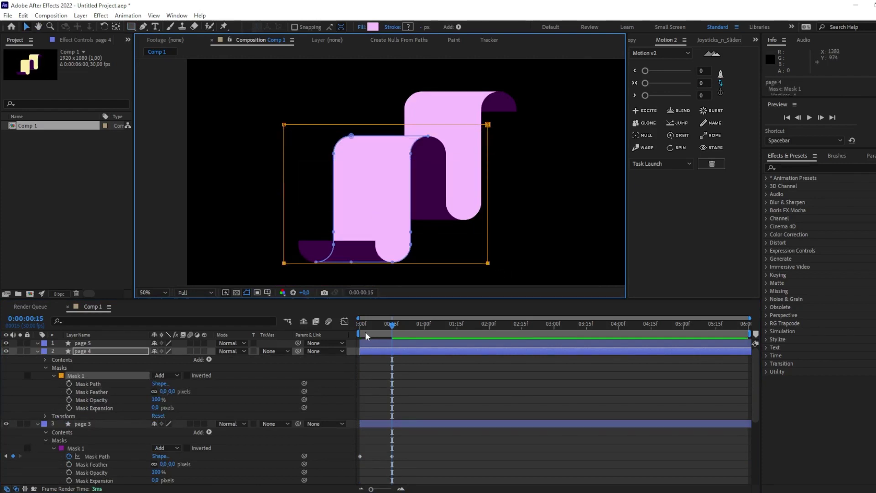
At frame 0, draw a thin rectangular mask on the page 5 layer, just below its shape and wider than it
click(360, 325)
click(91, 343)
drag(192, 191, 204, 175)
click(131, 27)
click(266, 26)
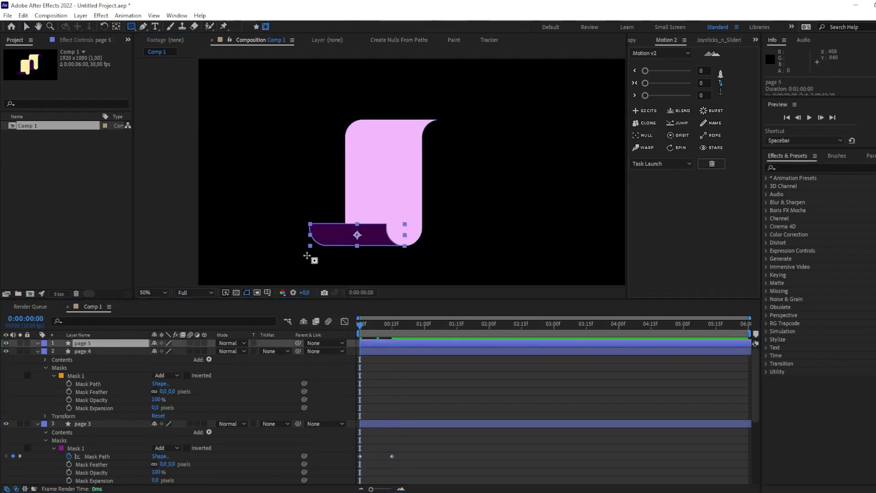
drag(289, 247, 448, 254)
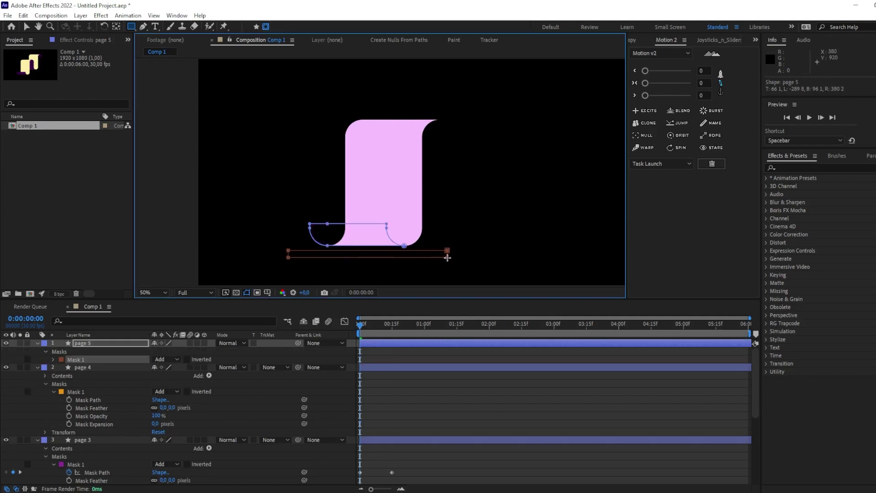
Keyframe page 5's Mask Path at frame 0 and at 0:00:00:15, raising the mask's top edge above the shape at the second keyframe
key(v)
click(54, 359)
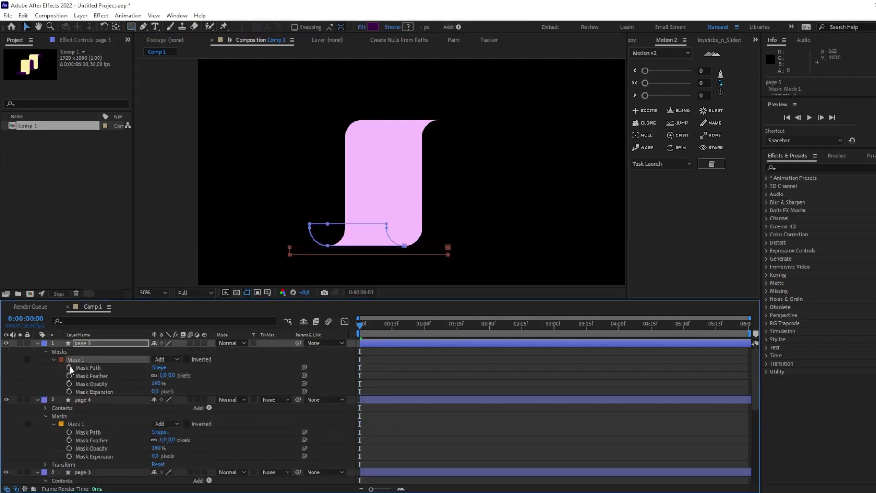
click(390, 325)
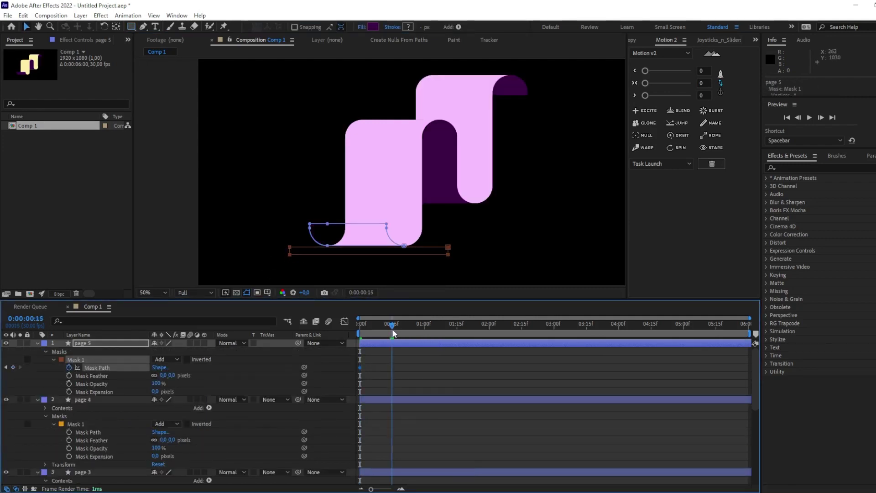
drag(293, 254, 294, 254)
drag(445, 236, 454, 249)
drag(448, 246, 449, 222)
click(418, 350)
drag(511, 172, 474, 194)
Keyframe page 4's Mask Path at frame 0 and at 0:00:00:15, raising the mask's bottom edge above the shape at frame 0
drag(391, 325, 299, 327)
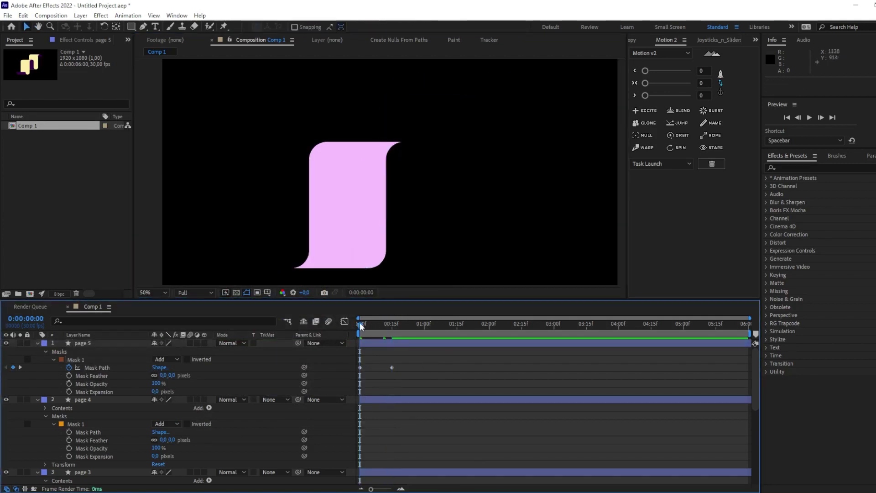
click(100, 399)
click(69, 432)
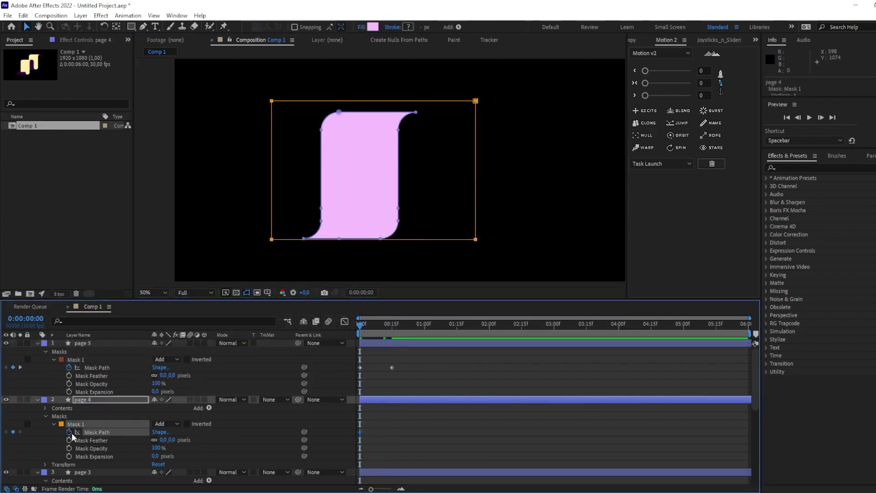
click(20, 367)
click(13, 431)
click(6, 432)
drag(475, 239, 475, 114)
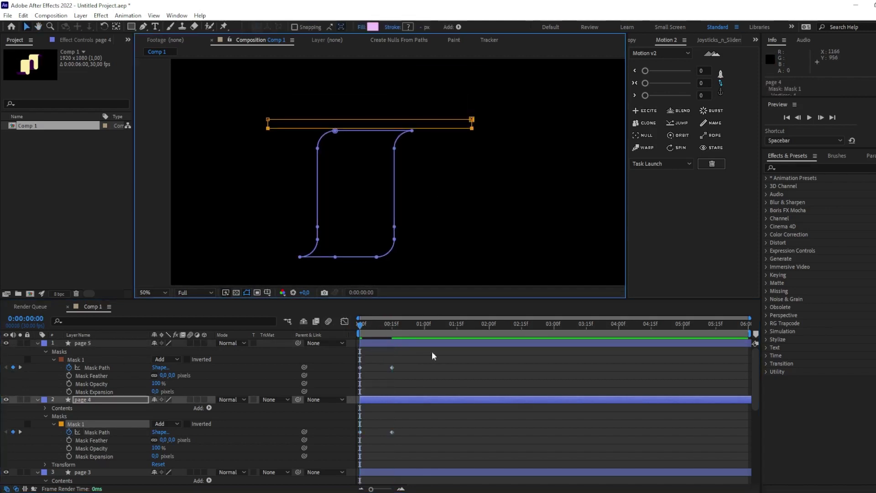
click(423, 362)
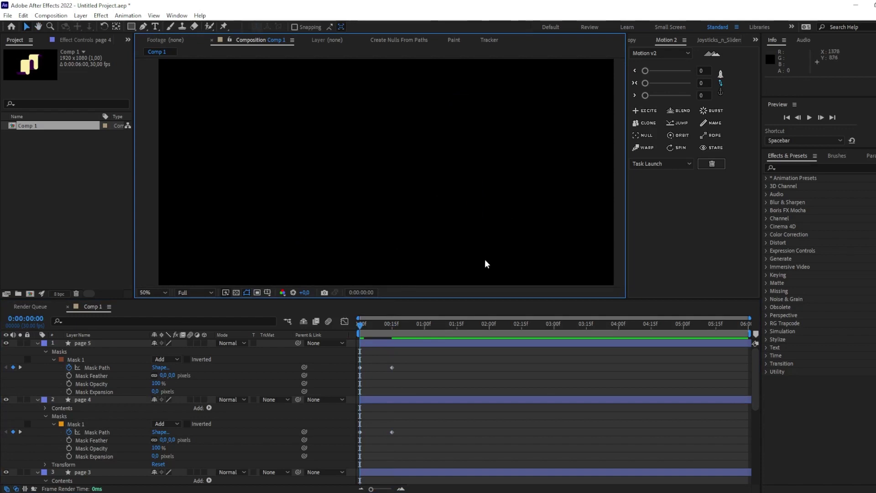
Play back the ribbon's mask reveal from frame 0 and scrub to just past the second keyframes
key(space)
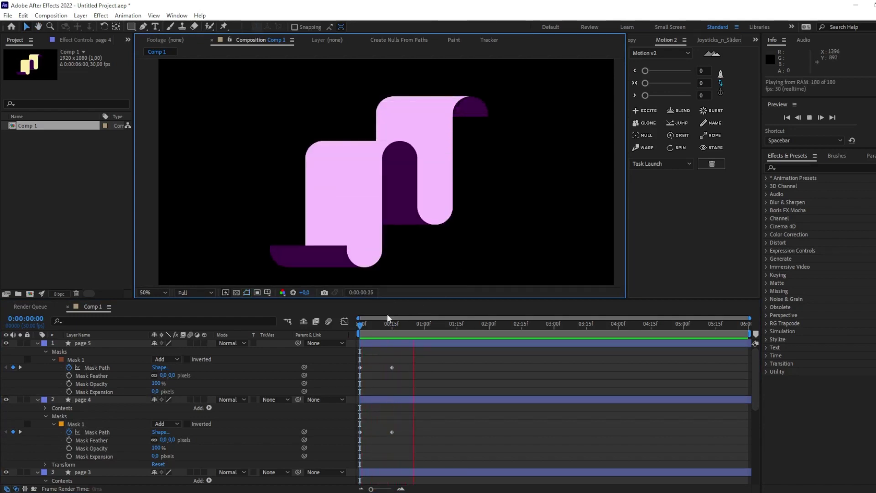
click(406, 324)
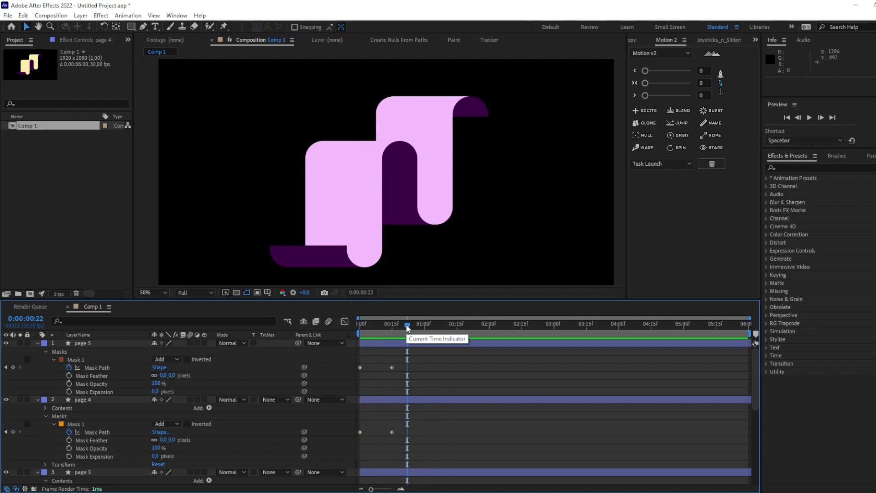
drag(407, 325, 395, 348)
Examine closely how page 5's mask sits relative to its shape at frame 0 and at 0:00:00:15
click(84, 359)
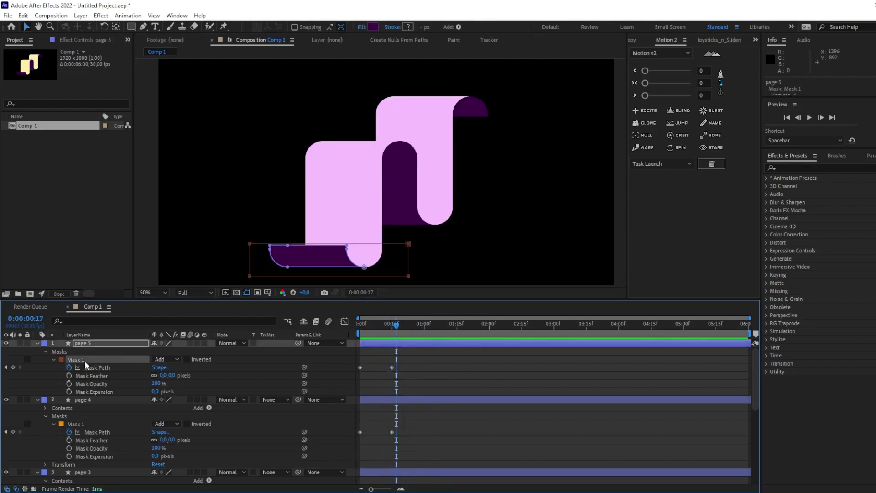
drag(326, 220, 364, 214)
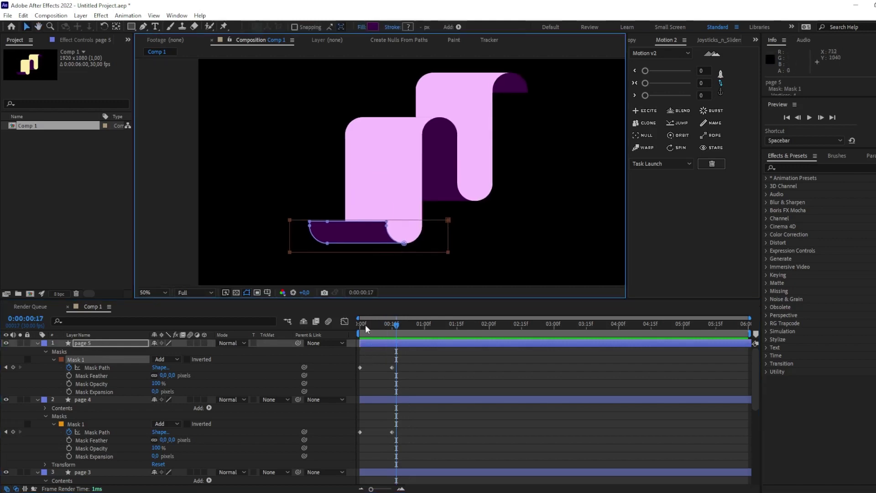
drag(365, 324, 338, 330)
scroll(293, 254, up, 2)
drag(373, 253, 310, 244)
scroll(310, 243, up, 1)
key(v)
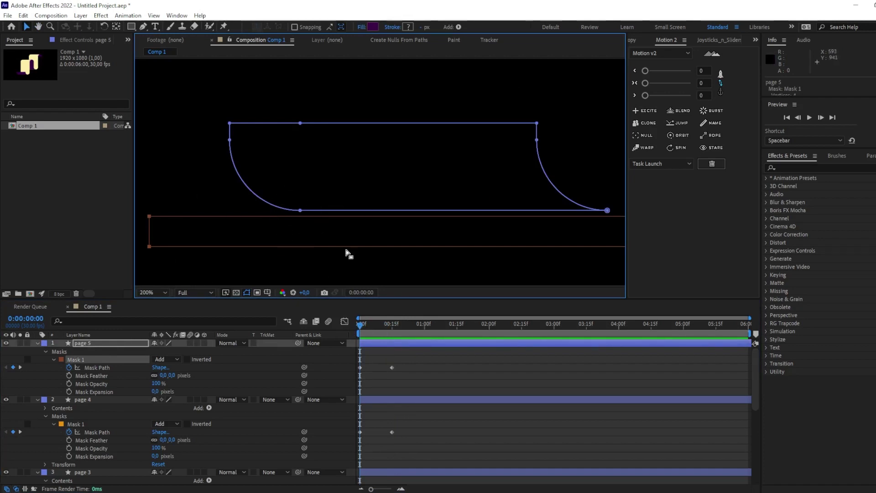
drag(373, 325, 391, 333)
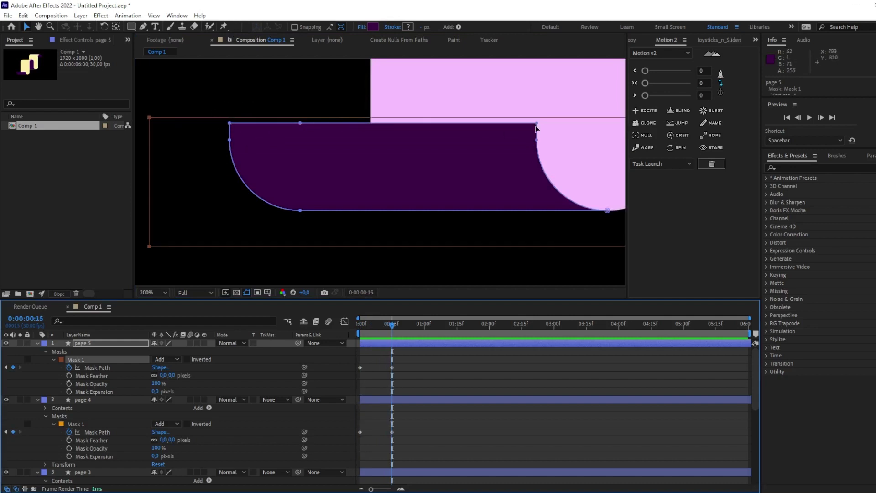
scroll(478, 140, down, 4)
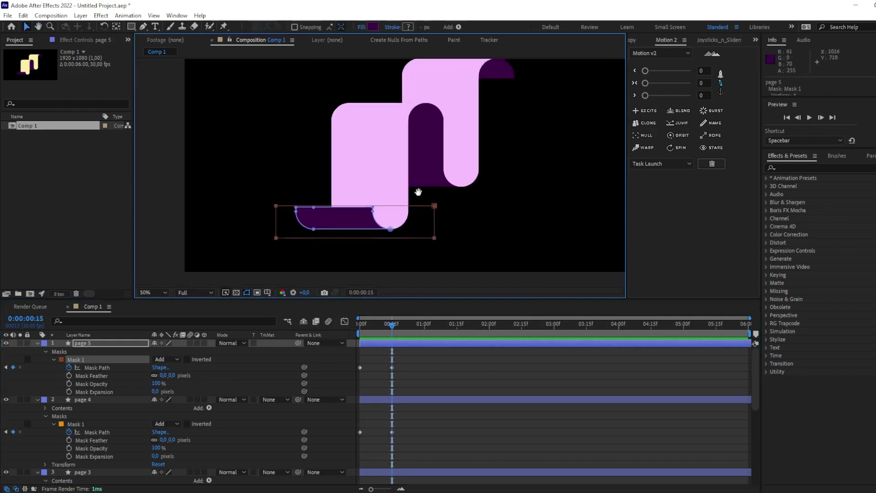
key(v)
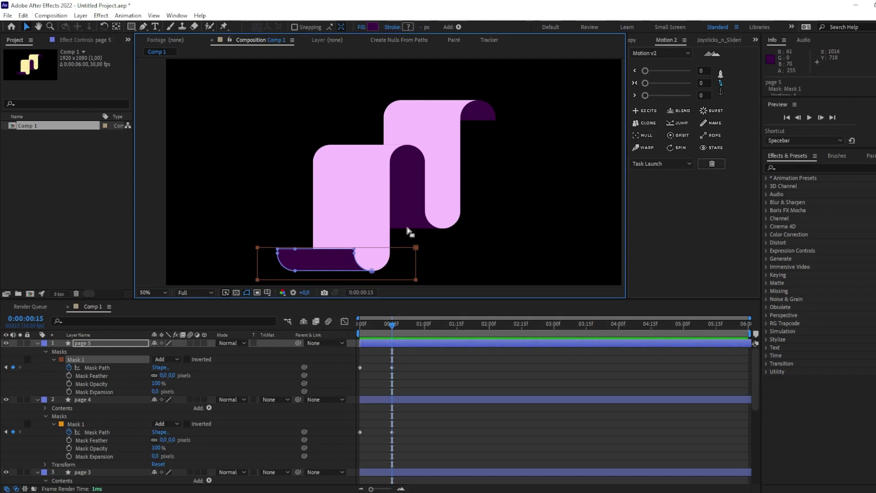
drag(401, 237, 426, 182)
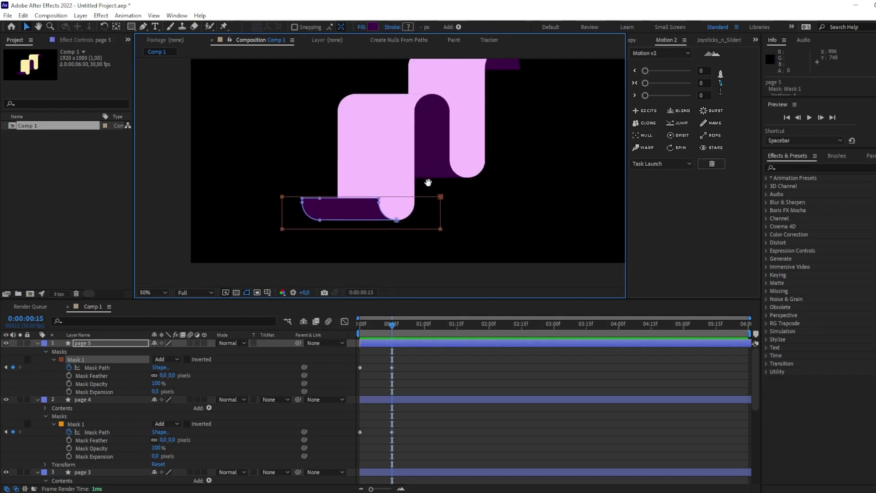
drag(504, 177, 468, 238)
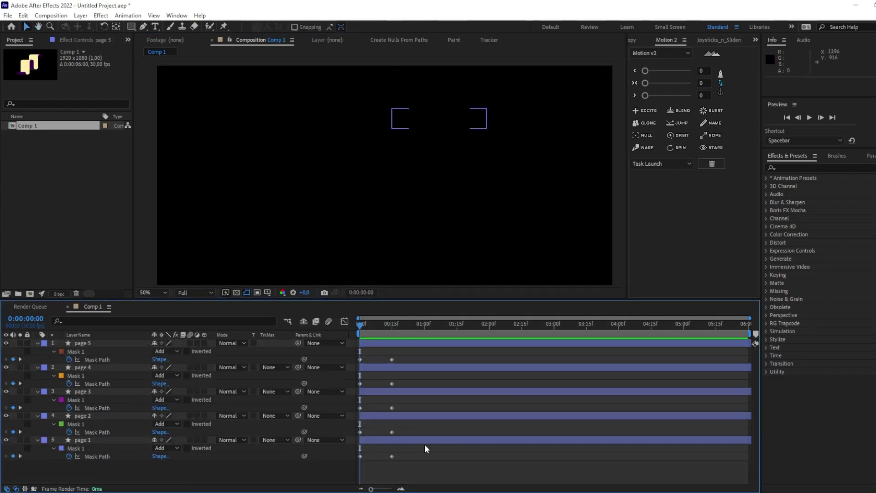
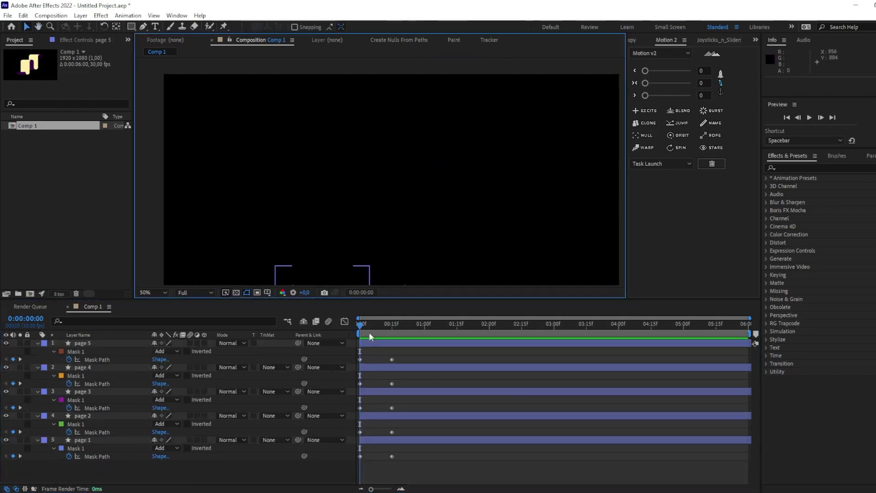
Shift the page 2 layer with its Mask Path keyframes so it starts at 0:00:00:15
drag(368, 325, 427, 324)
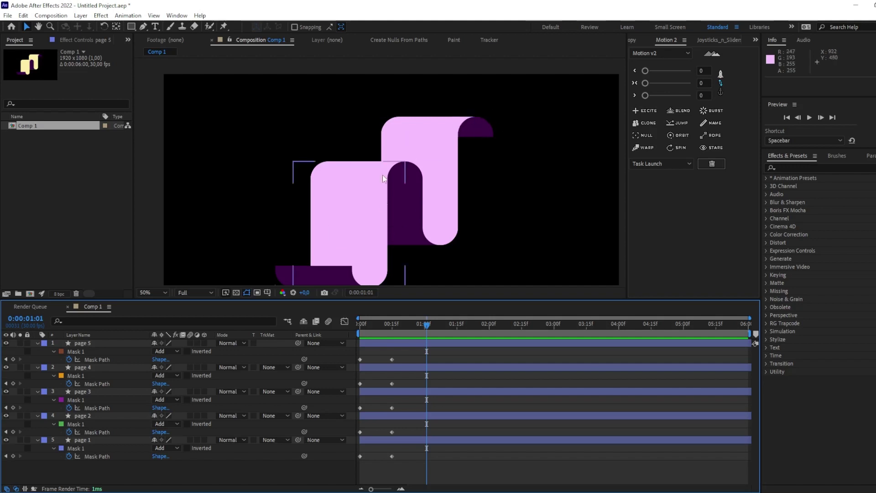
drag(553, 178, 570, 140)
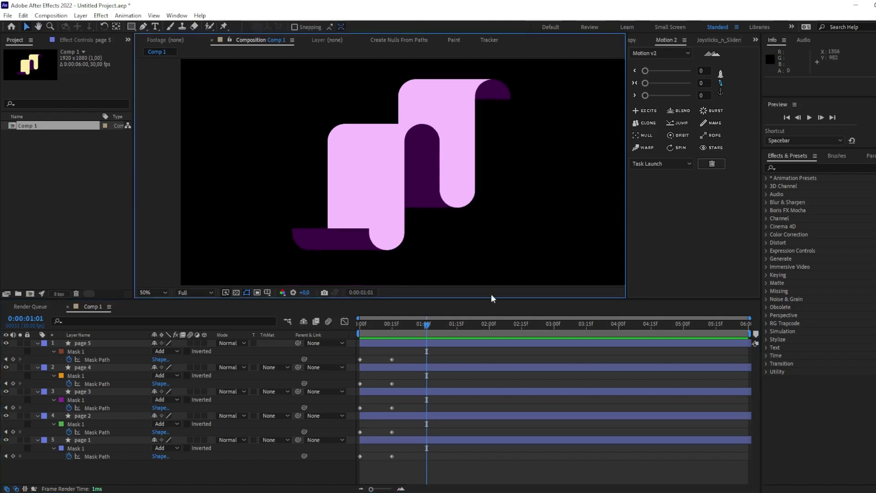
click(374, 440)
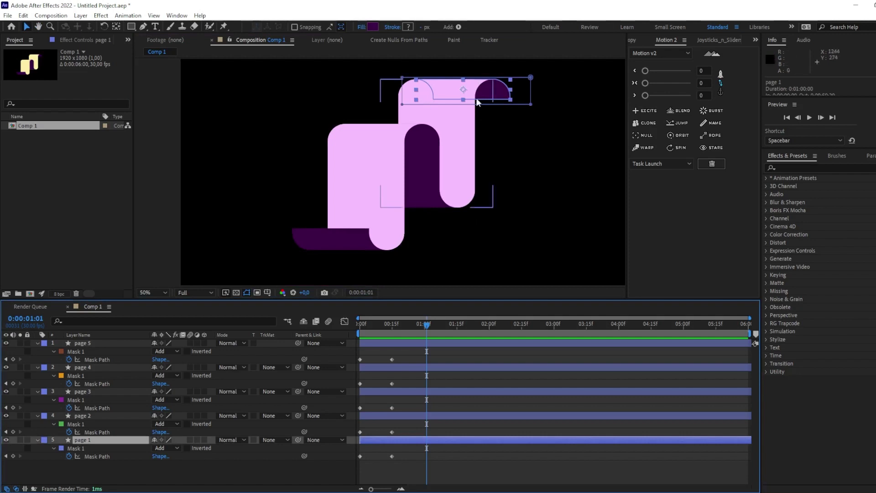
drag(377, 417, 409, 424)
drag(382, 322, 424, 342)
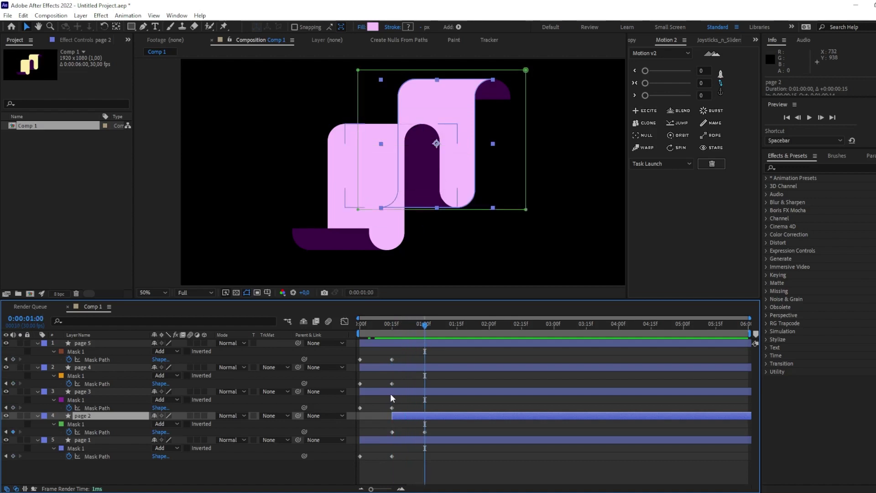
Shift the page 3, page 4 and page 5 layers so each starts at the second keyframe of the page before it
drag(390, 398, 449, 404)
drag(370, 367, 464, 377)
drag(438, 333, 472, 340)
drag(373, 342, 496, 359)
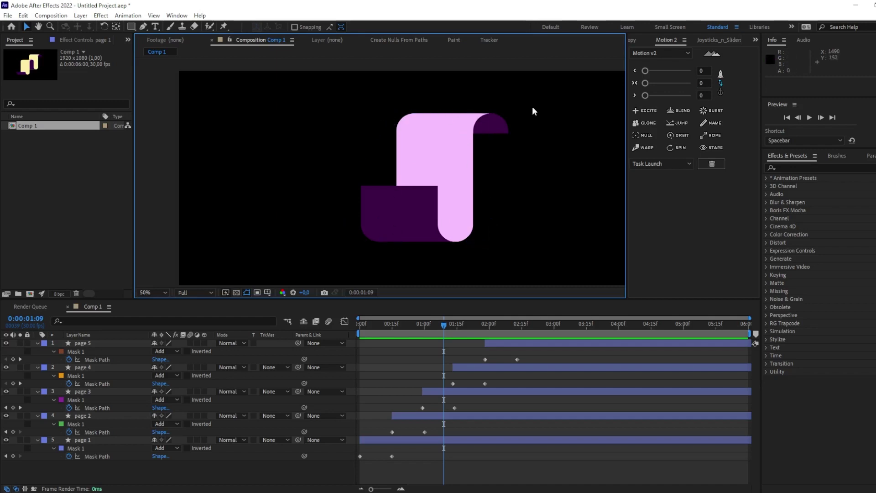
Play back the staggered ribbon reveal from frame 0
key(space)
mouse_move(498, 254)
mouse_down()
mouse_move(515, 258)
mouse_move(501, 254)
mouse_move(504, 245)
mouse_up()
key(v)
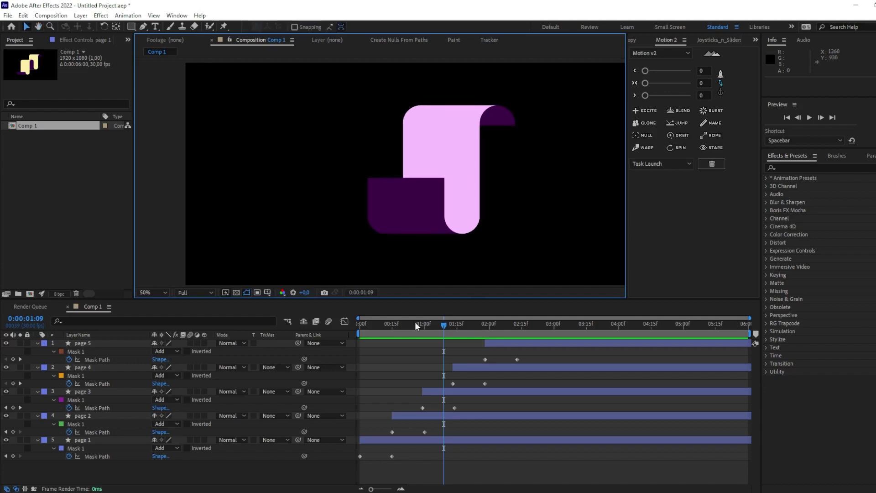
drag(431, 323, 332, 330)
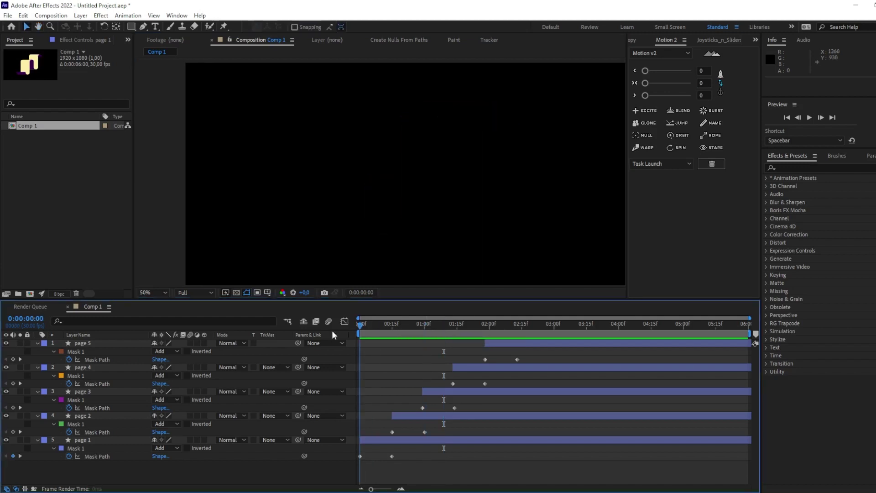
key(space)
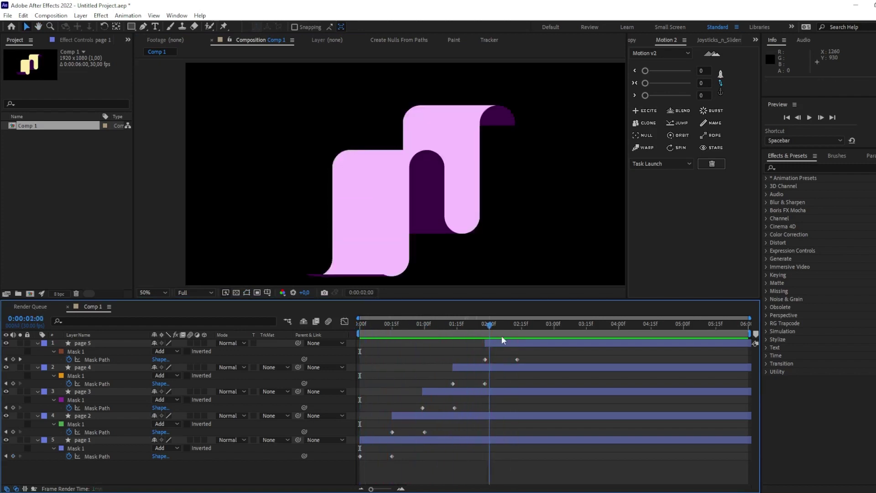
key(space)
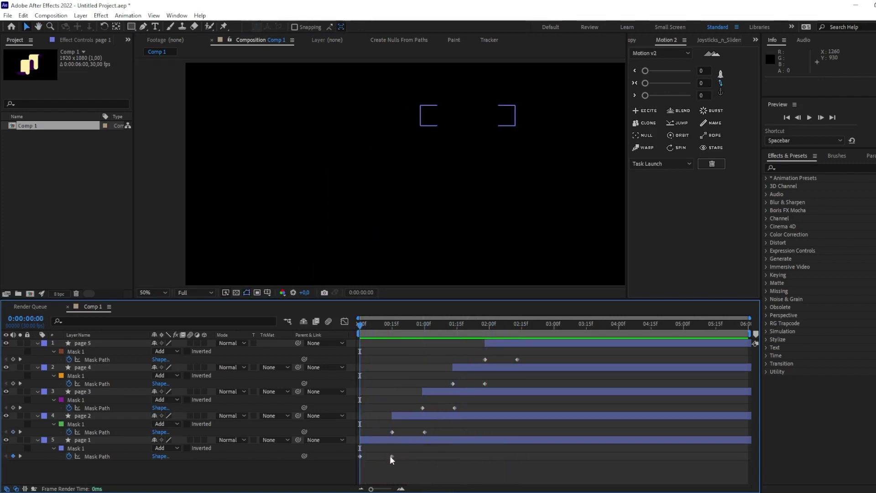
Move page 1's second Mask Path keyframe to 0:00:00:10 and strengthen the ease out of its first keyframe in the speed graph
drag(391, 456, 381, 456)
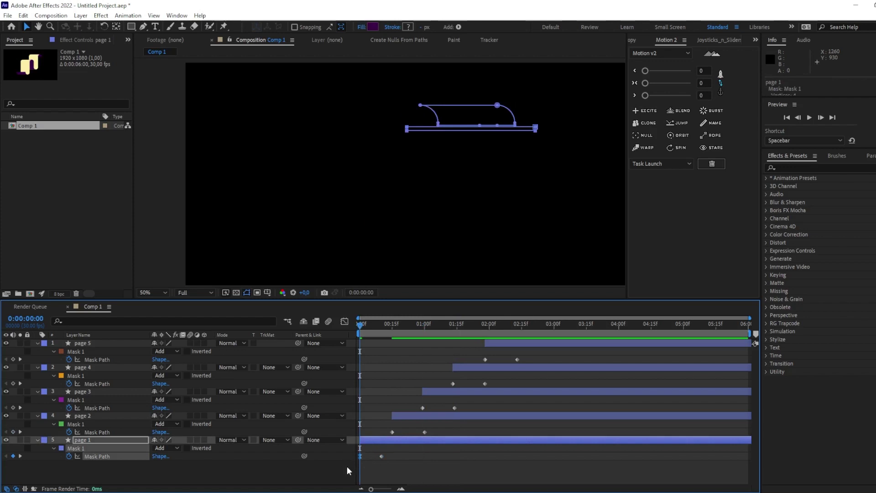
click(344, 321)
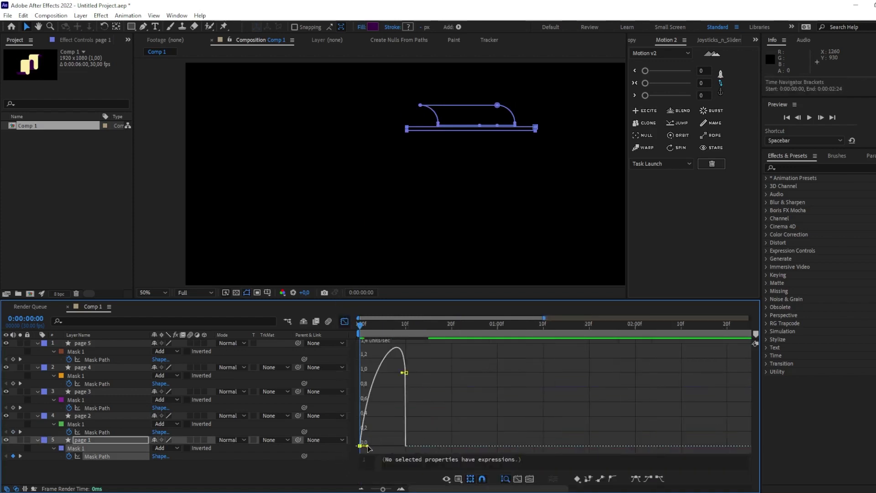
drag(368, 445, 376, 445)
click(345, 321)
key(minus)
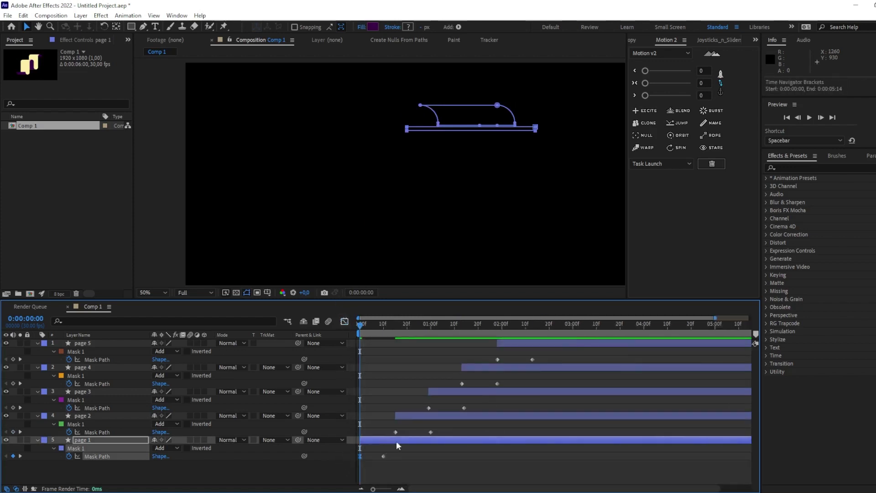
Shift the page 2 to page 5 layers earlier together so page 2 starts at 0:00:00:10, and play the result
drag(409, 416, 395, 420)
key(ctrl+z)
shift+click(450, 391)
shift+click(519, 344)
key(space)
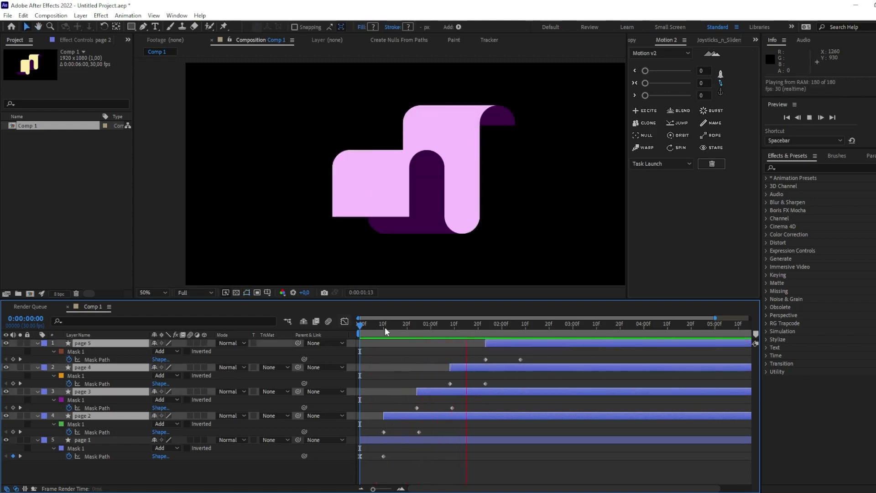
Move the second Mask Path keyframes of pages 2 to 5 earlier together, placing page 2's at 0:00:00:20
drag(385, 326, 404, 326)
drag(419, 432, 407, 434)
key(ctrl+z)
shift+click(452, 408)
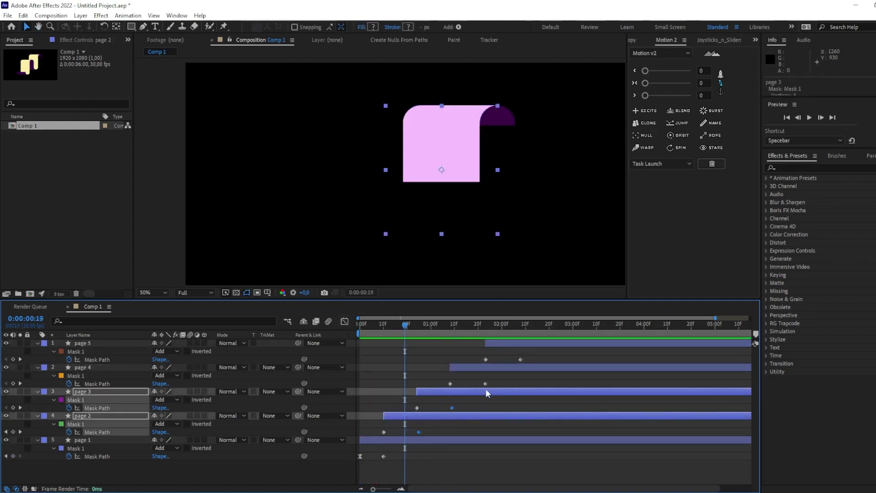
shift+click(486, 384)
drag(541, 352, 499, 387)
drag(419, 432, 407, 433)
Shift page 3 to start at 0:00:00:20 and page 4 at 0:00:01:00, matching the preceding page's last keyframe
drag(423, 393, 414, 392)
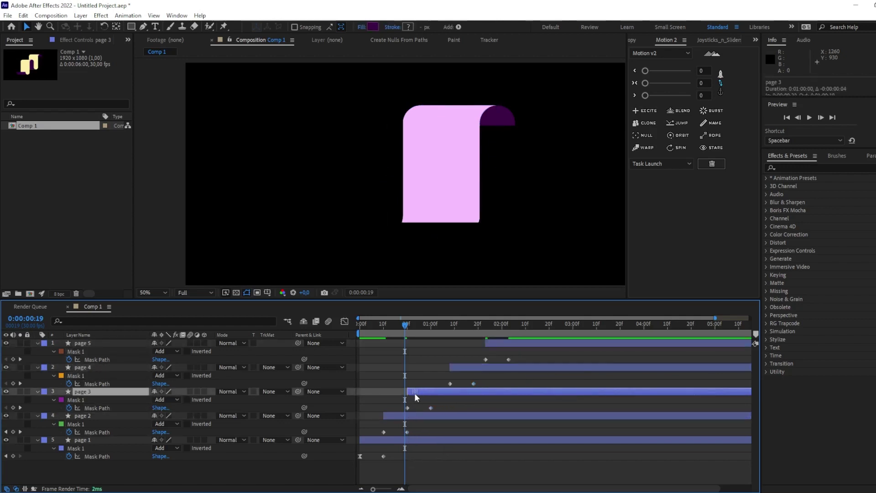
drag(467, 367, 451, 368)
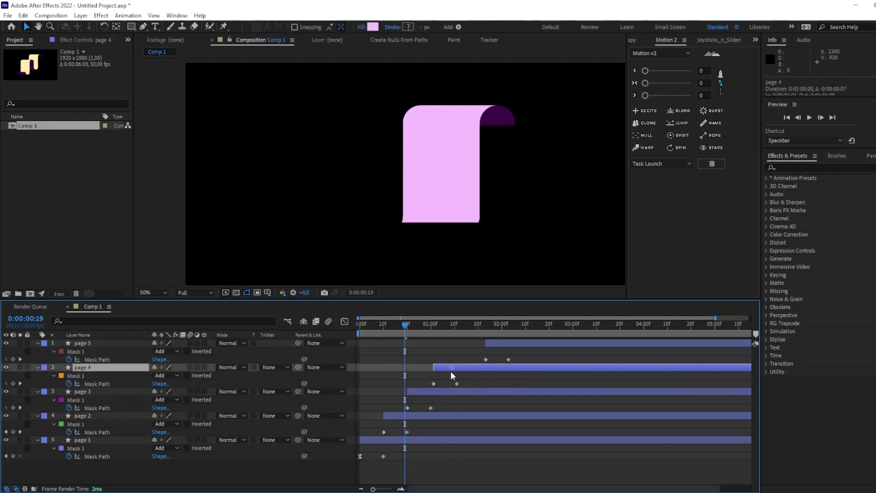
click(379, 323)
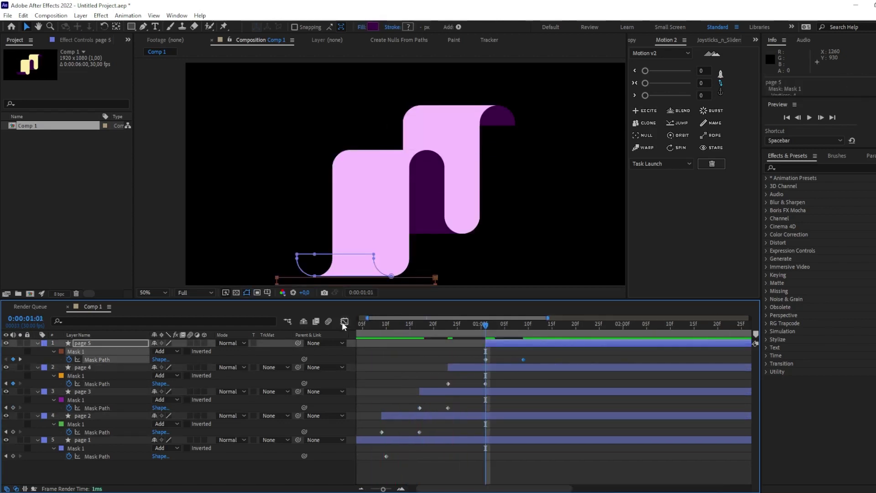
Ease into page 5's last Mask Path keyframe by lowering its speed to 0 in the graph, and play from frame 0
click(344, 321)
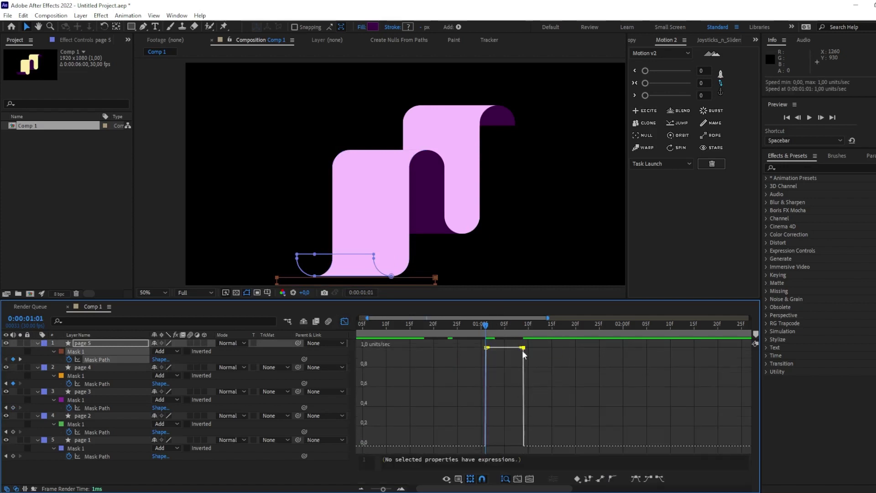
drag(522, 351, 504, 446)
drag(372, 325, 299, 325)
scroll(427, 225, down, 2)
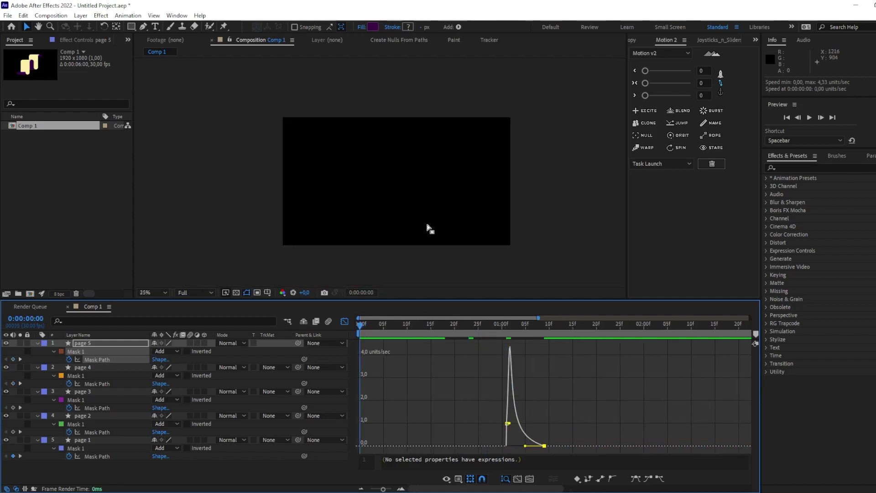
mouse_move(428, 228)
mouse_down()
mouse_move(461, 225)
mouse_move(432, 220)
mouse_move(418, 237)
mouse_up()
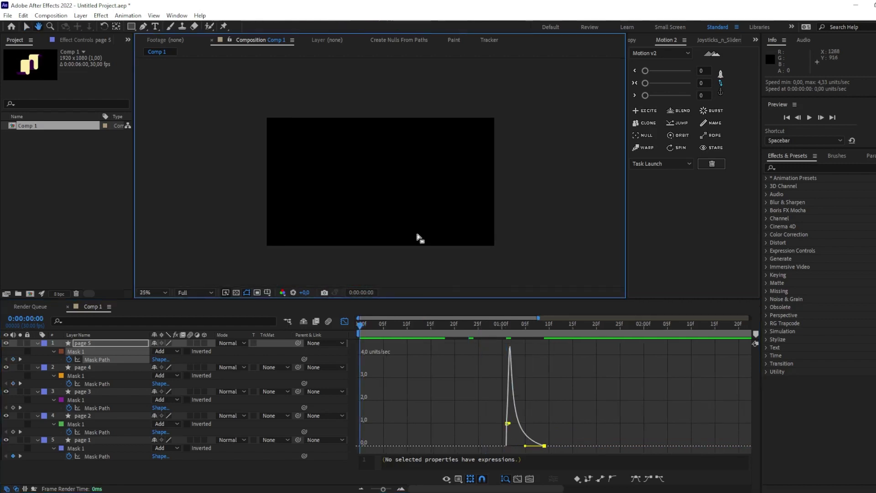
click(345, 321)
key(space)
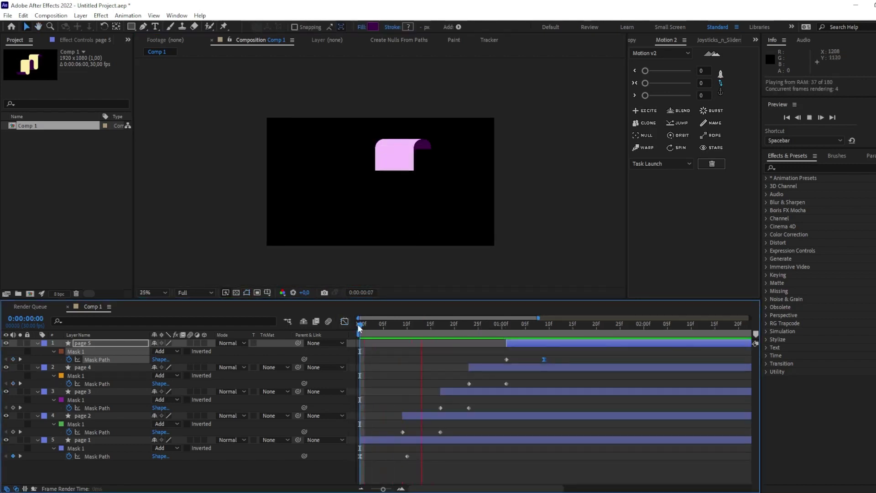
key(space)
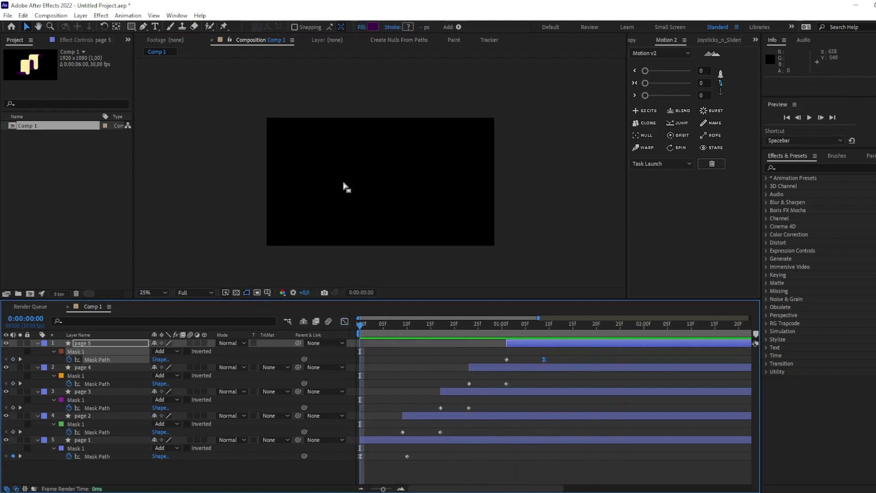
End the work area at 0:00:01:18 and preview the animation from frame 0
click(154, 292)
click(169, 307)
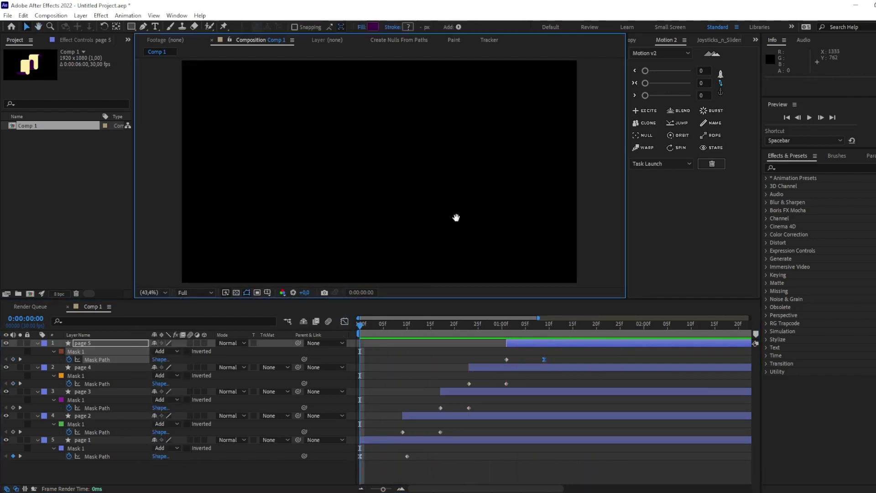
drag(366, 322, 589, 347)
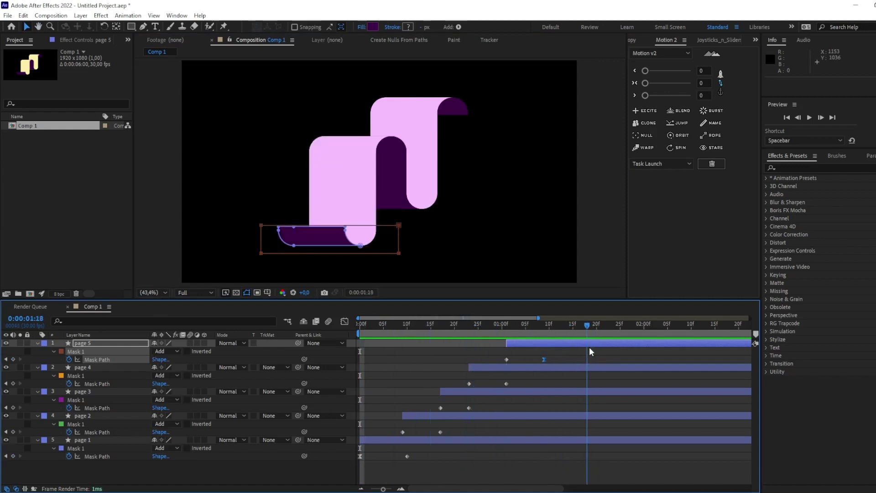
key(n)
key(Home)
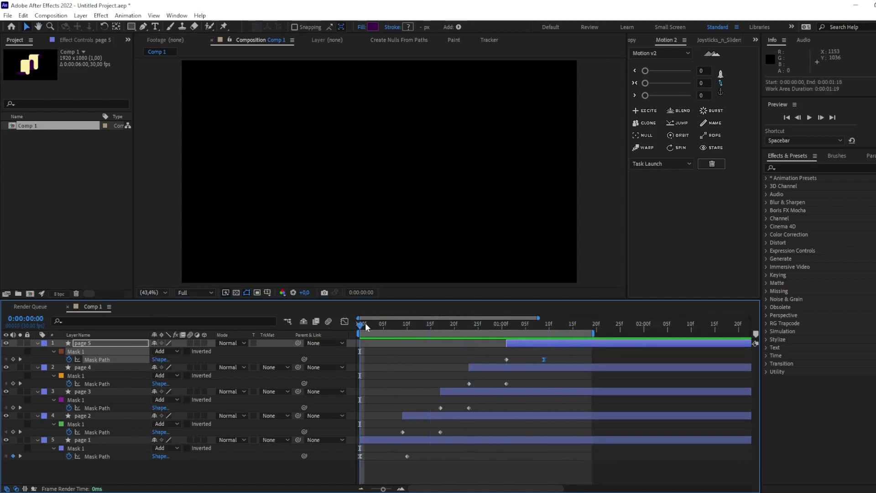
key(space)
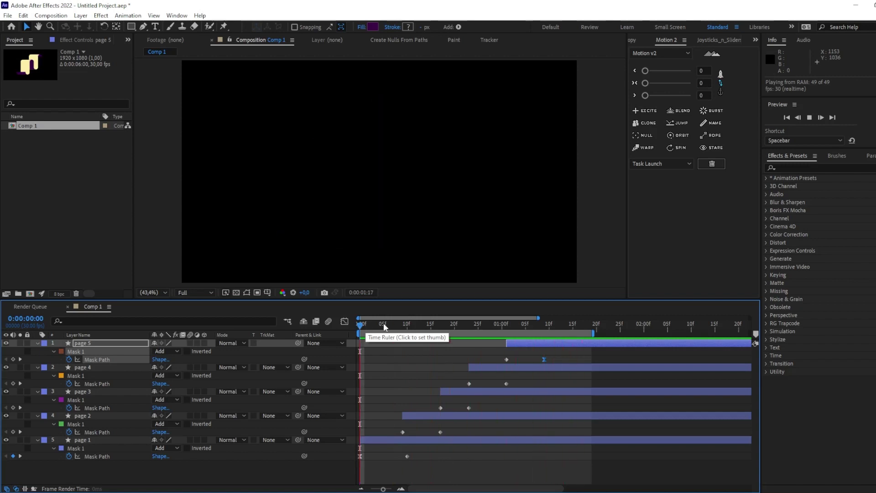
key(space)
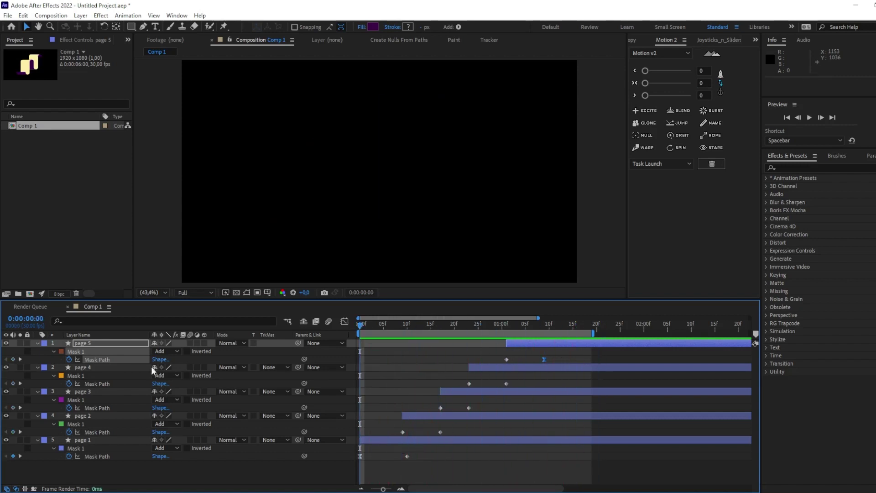
Pre-compose all five page layers into a new composition named doc, moving all attributes into it
click(399, 370)
click(378, 325)
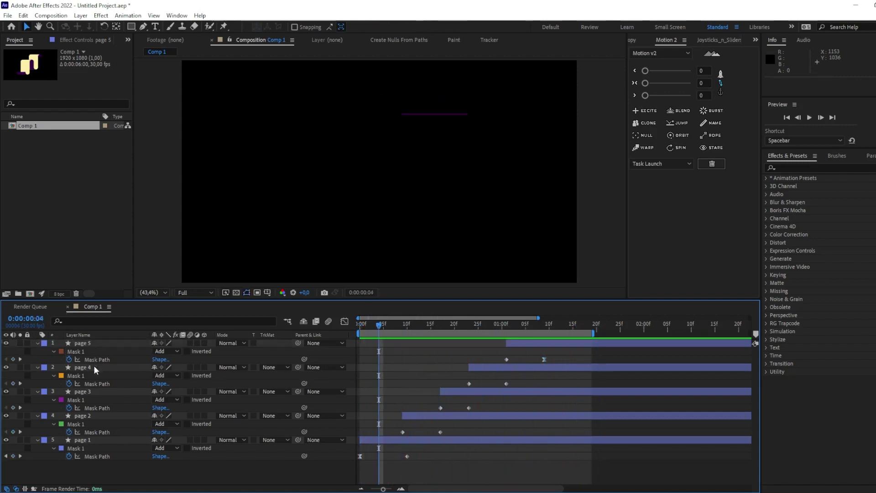
key(ctrl+a)
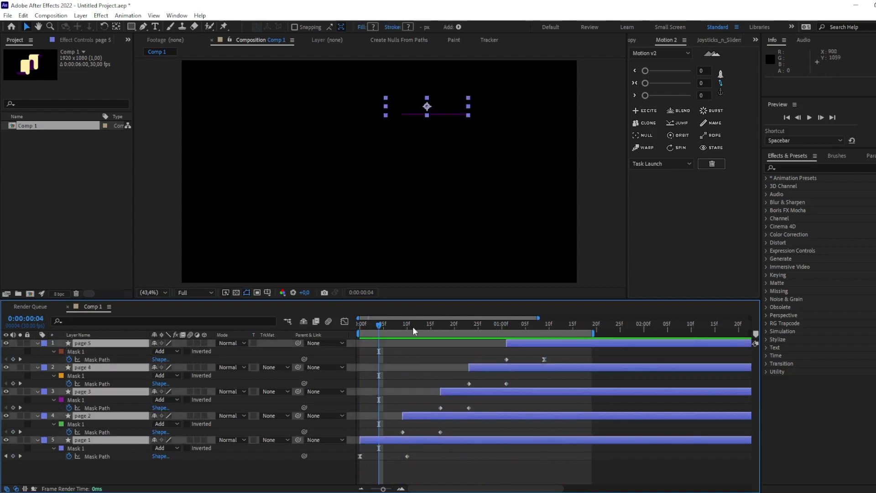
drag(412, 327, 577, 326)
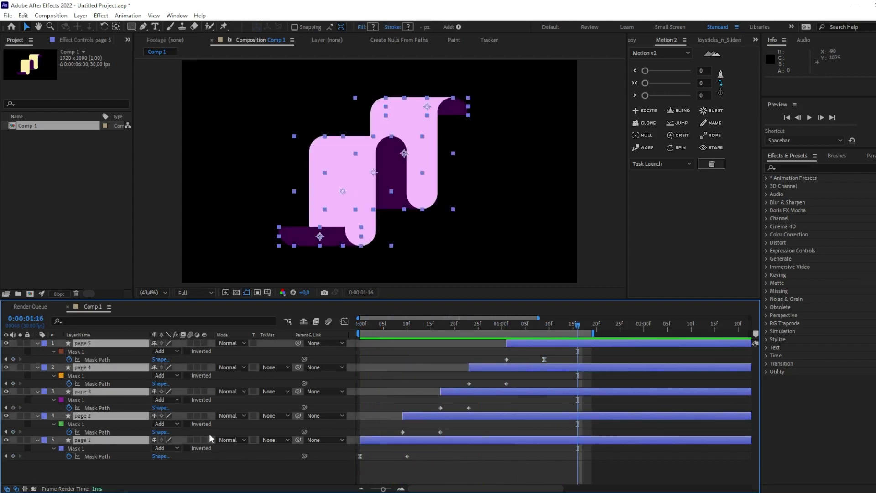
key(ctrl+shift+c)
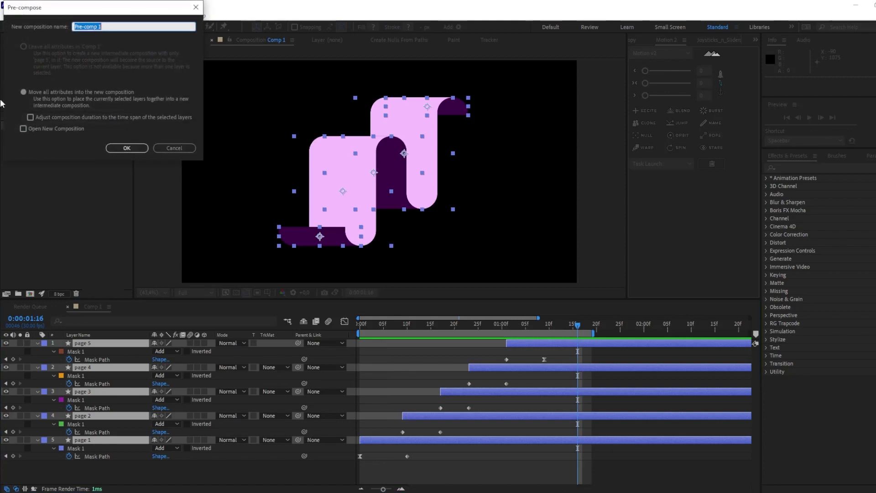
click(136, 150)
text(doc)
click(135, 149)
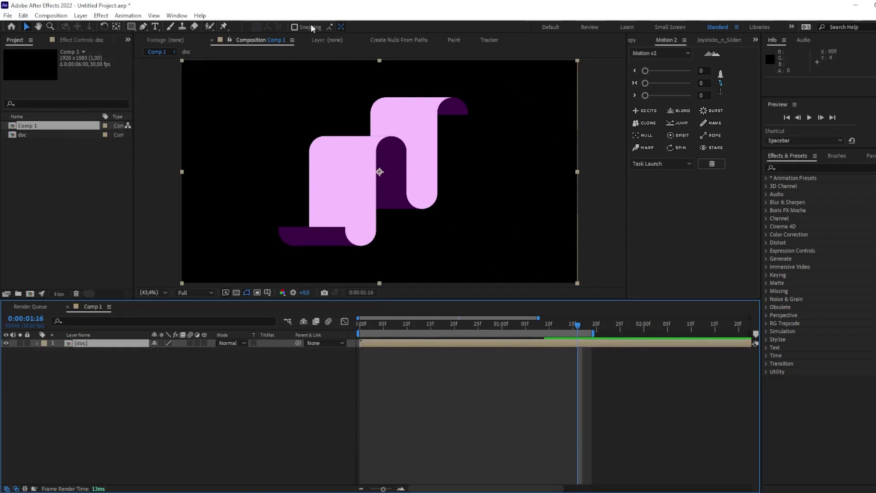
Place four puppet pins down the ribbon on the doc layer, one near each fold from the upper page to the lower end
click(224, 27)
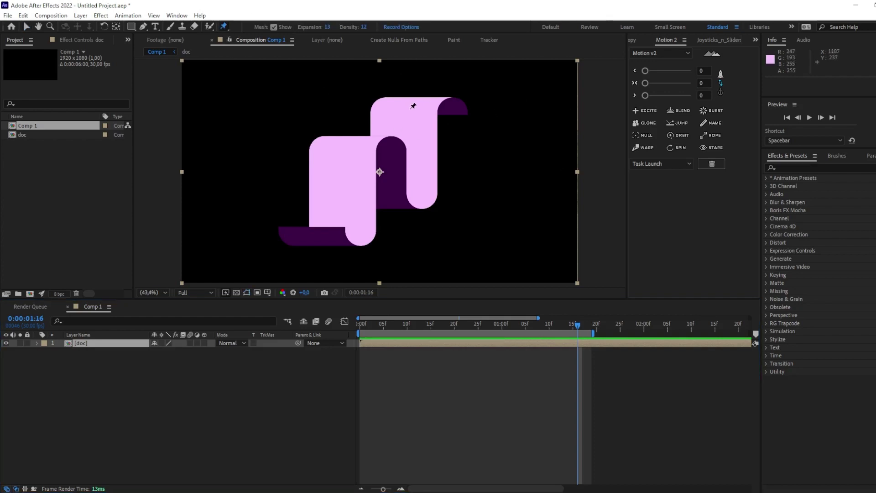
click(406, 108)
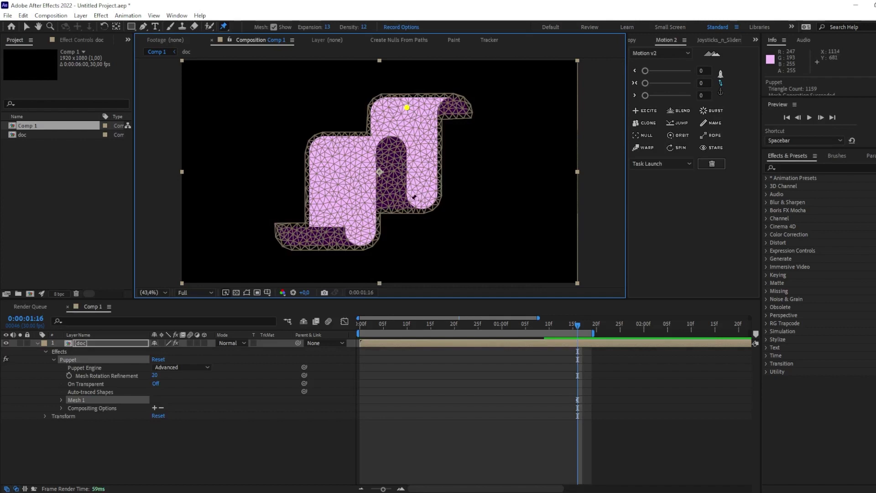
click(408, 201)
click(346, 152)
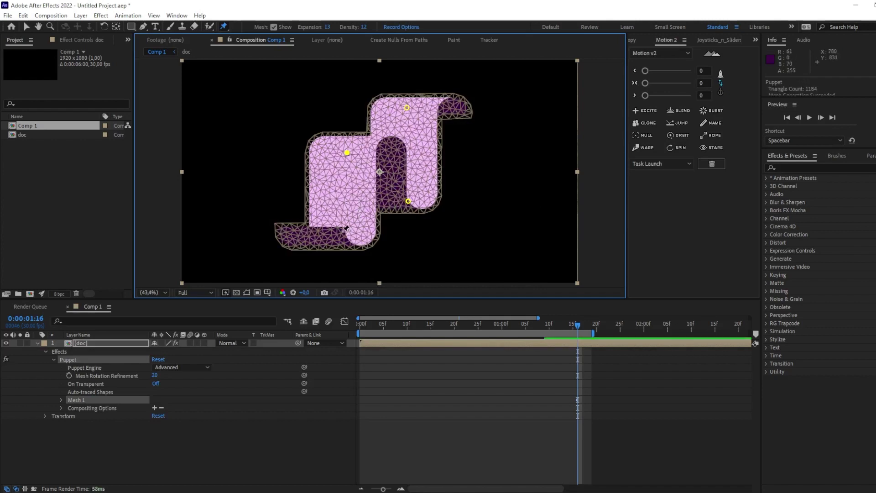
click(342, 231)
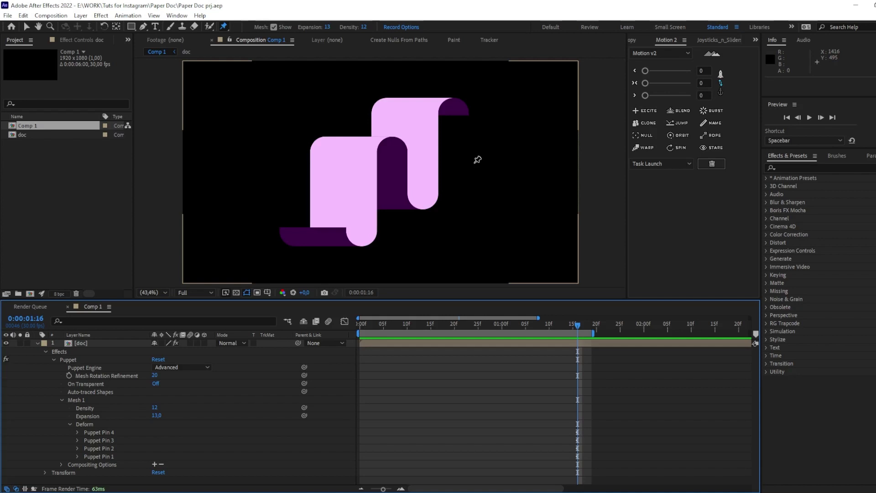
Display the puppet mesh, check it along the reveal, and remove the Position keyframes of all four puppet pins
click(79, 399)
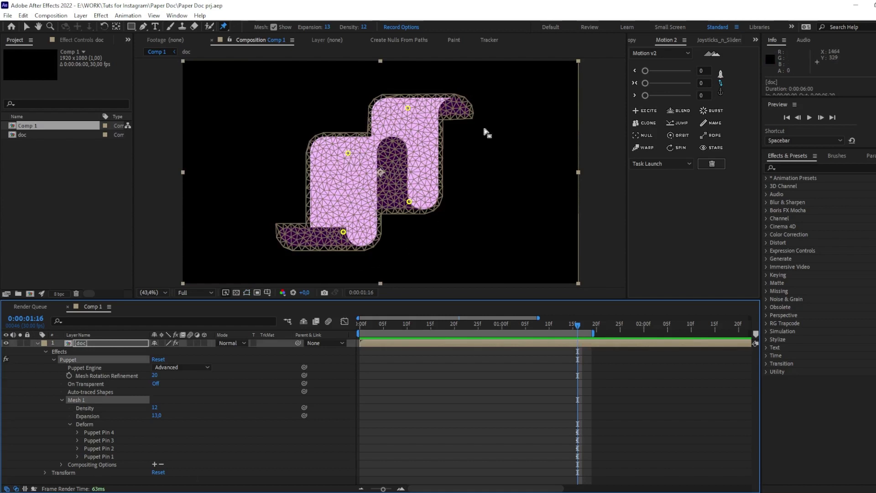
drag(398, 324, 459, 338)
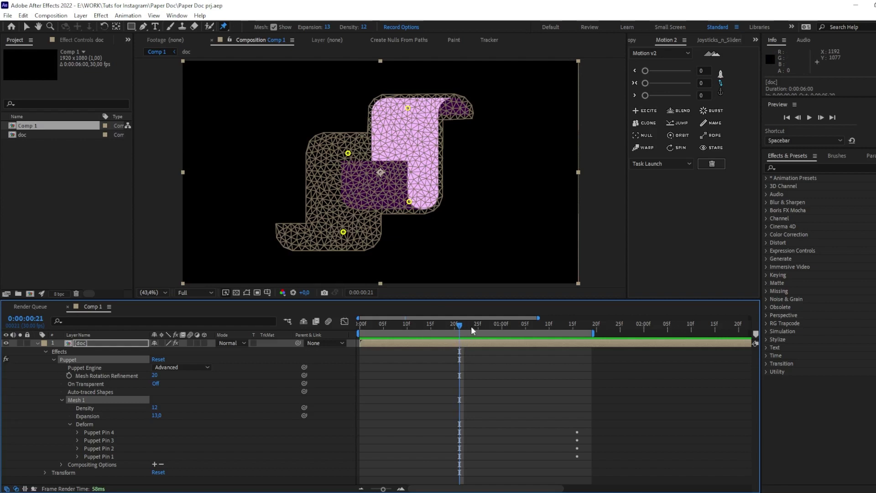
drag(471, 326, 559, 344)
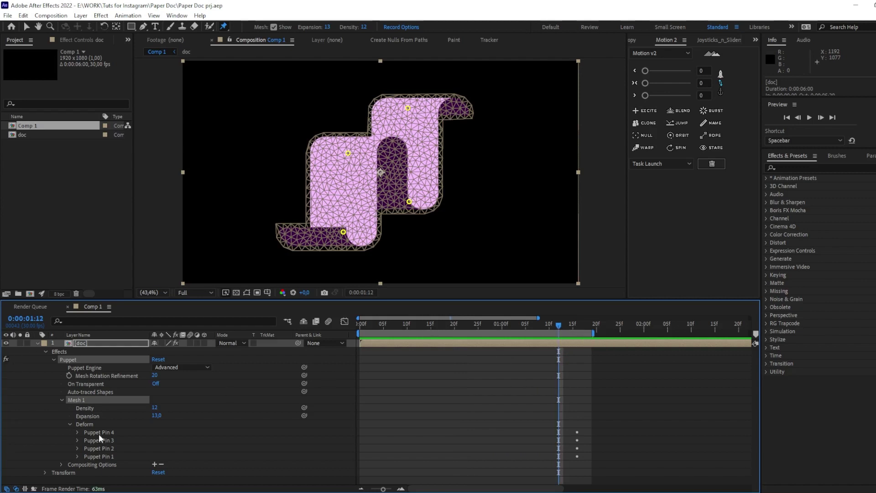
key(u)
drag(94, 383, 96, 461)
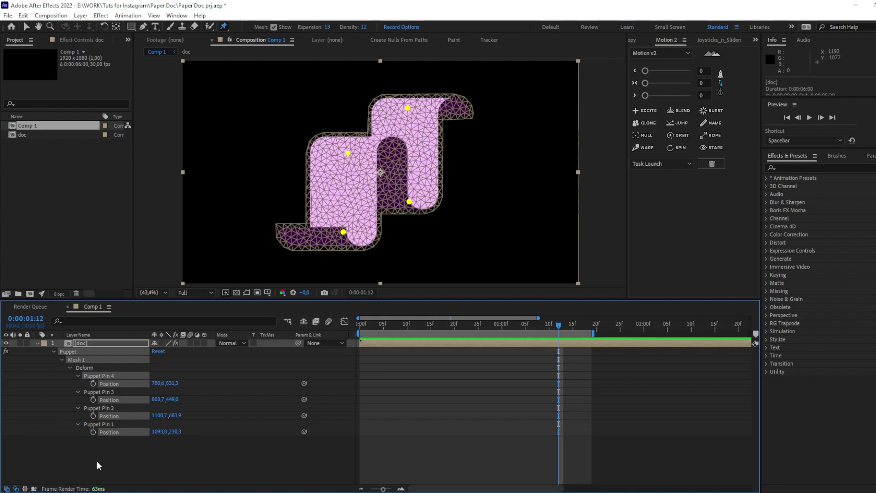
Keyframe the Position of all four puppet pins at frame 0 and again at 0:00:00:08
drag(392, 323, 229, 326)
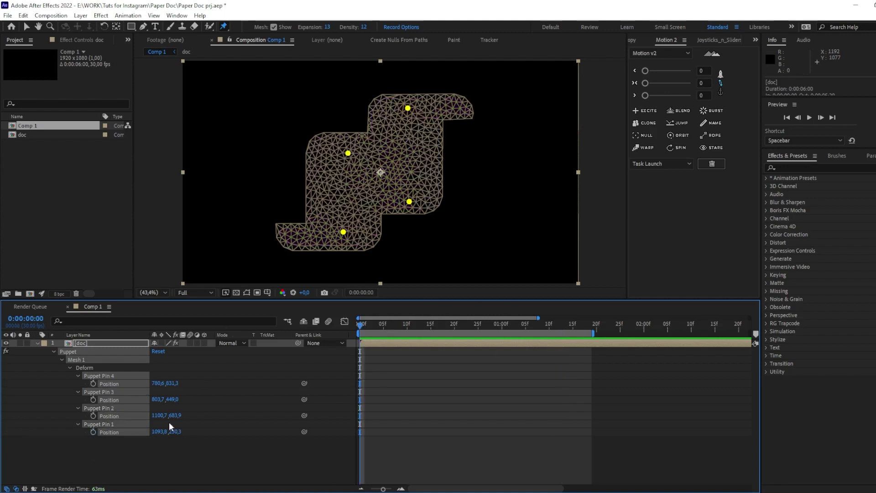
key(equal)
drag(93, 383, 95, 450)
key(equal)
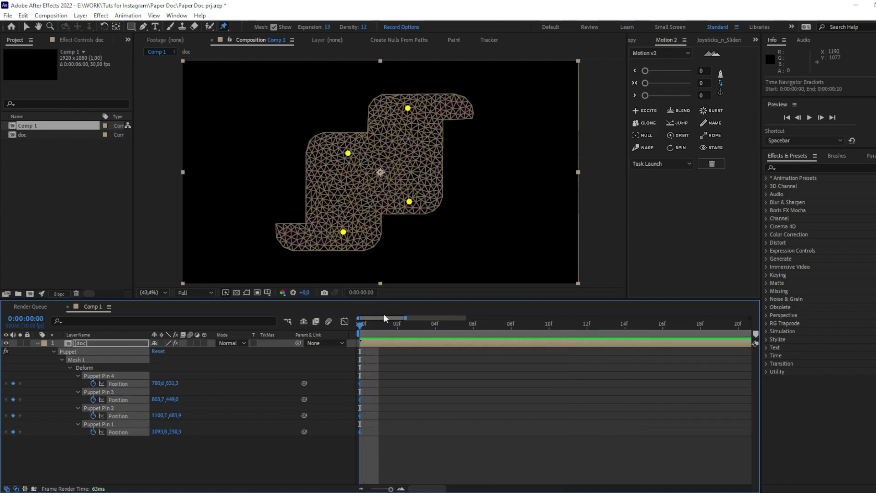
click(376, 326)
key(Page_Down)
key(Page_Down)
key(Page_Down)
key(Page_Down)
key(Page_Down)
key(Page_Down)
key(Page_Down)
At frame 0, shift Puppet Pins 1 to 4 slightly up and left to about (1066, 219), (1080, 677), (785, 440) and (744, 822), and preview
click(6, 384)
click(396, 375)
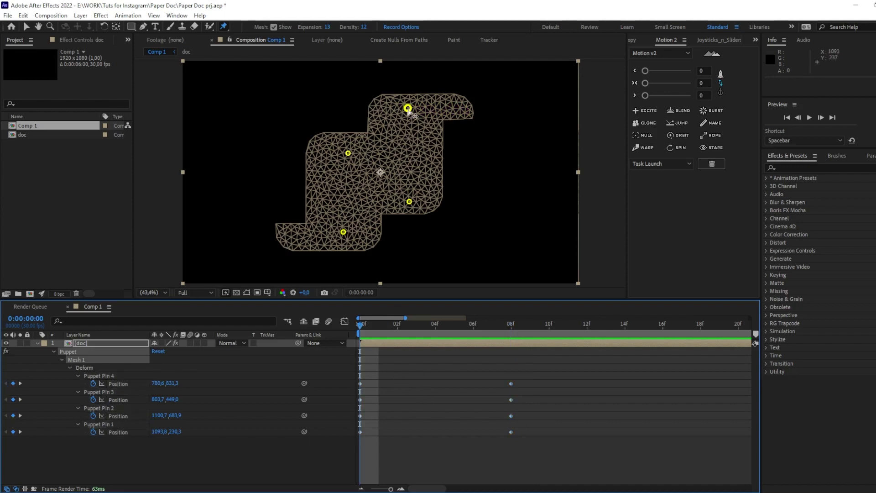
drag(407, 109, 402, 106)
drag(409, 201, 405, 200)
drag(348, 153, 345, 152)
drag(343, 232, 334, 230)
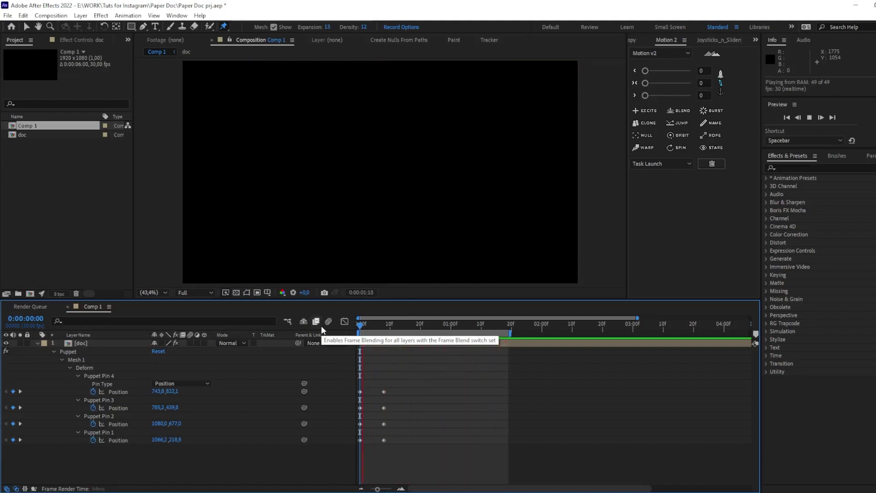
key(space)
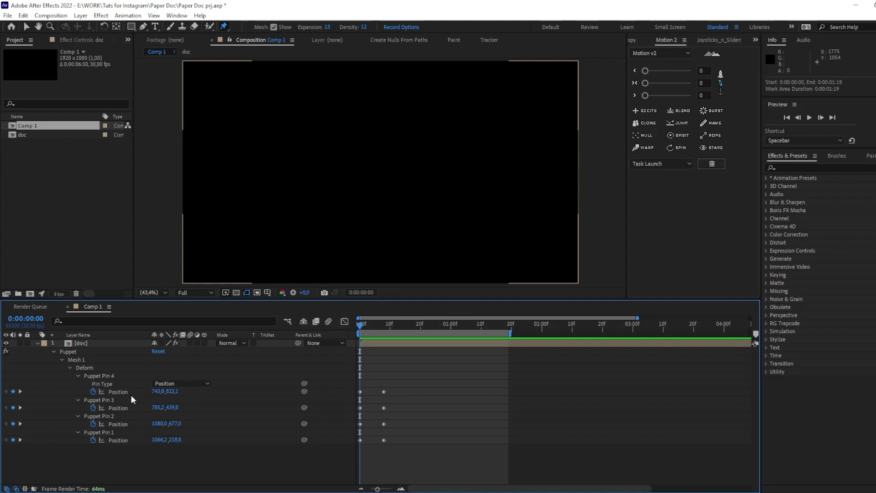
Paste the copied amplitude-and-frequency bounce expression onto Puppet Pin 4's Position and set its amp value to .4
click(123, 393)
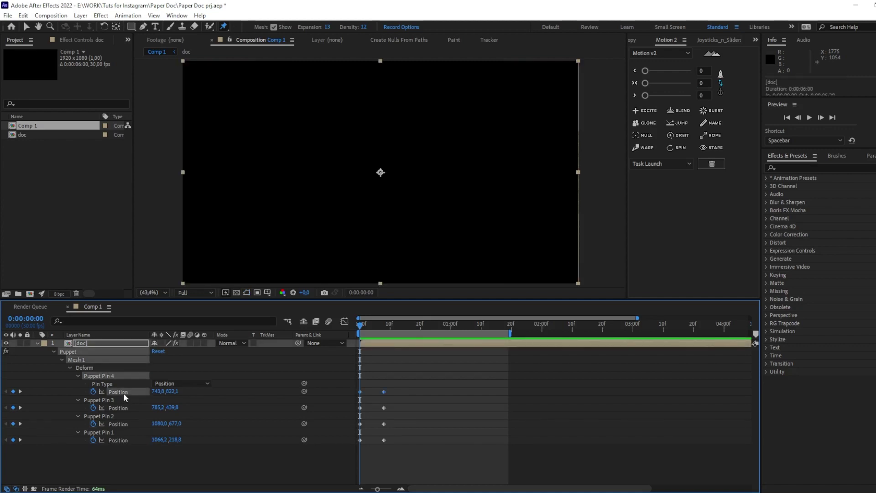
key(alt+shift+equal)
key(ctrl+v)
scroll(555, 402, up, 8)
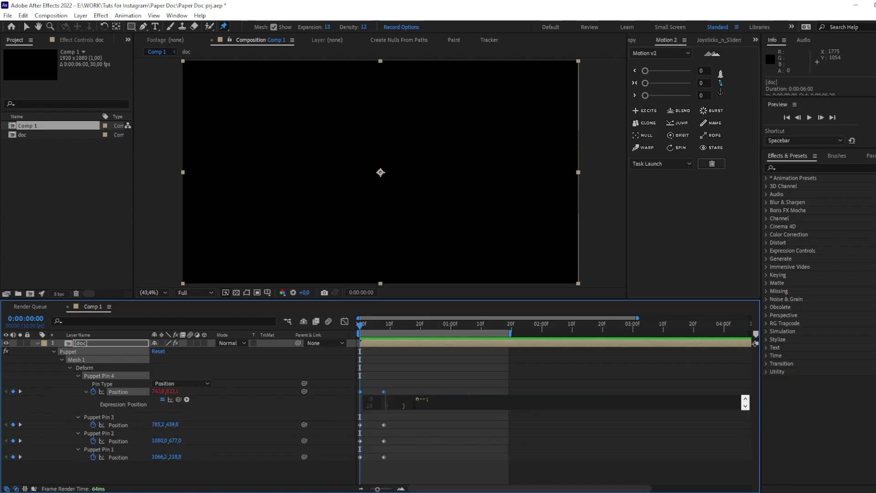
click(418, 398)
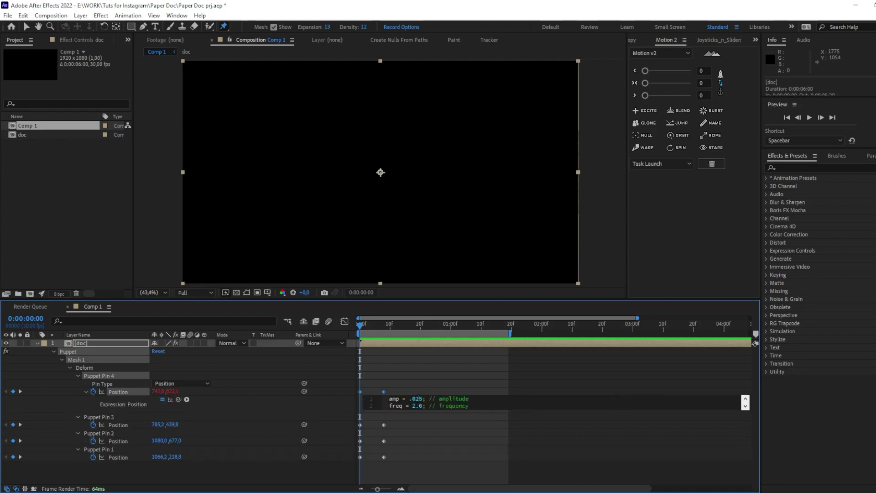
double_click(419, 398)
text(5)
key(BackSpace)
text(4)
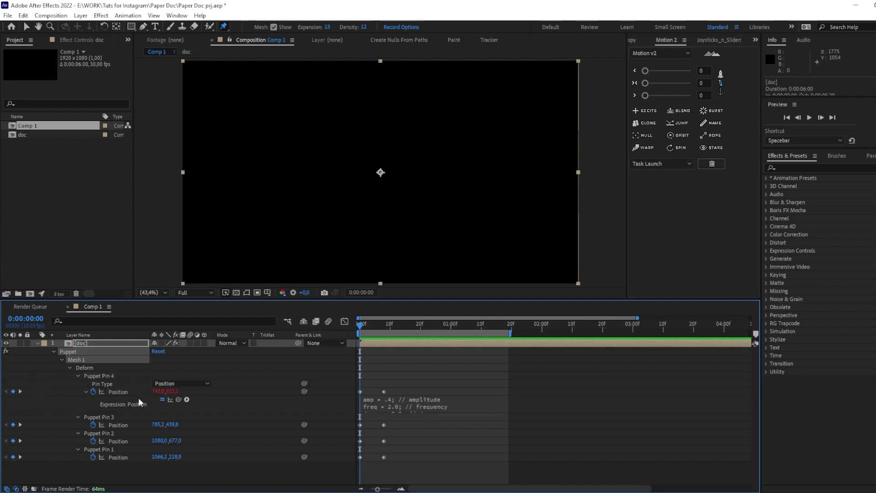
Copy only the expression from Puppet Pin 4's Position and paste it onto Puppet Pins 3, 2 and 1
right_click(127, 390)
click(160, 354)
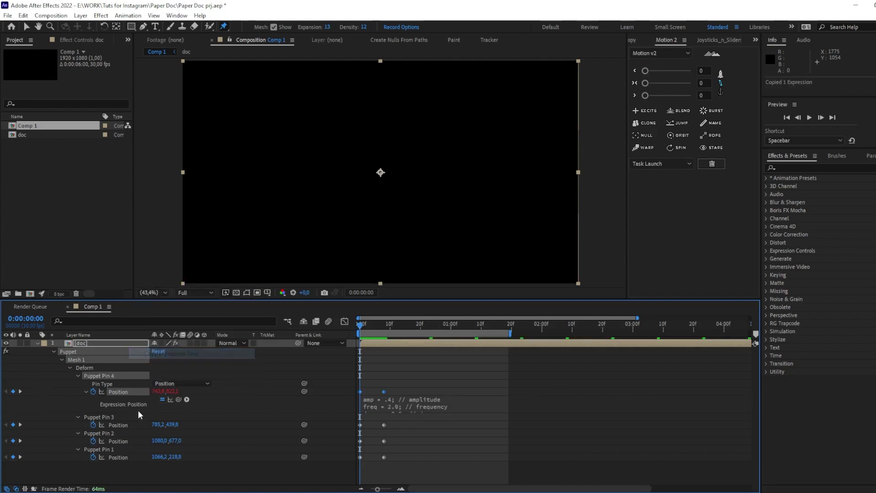
click(98, 417)
ctrl+click(108, 435)
ctrl+click(109, 450)
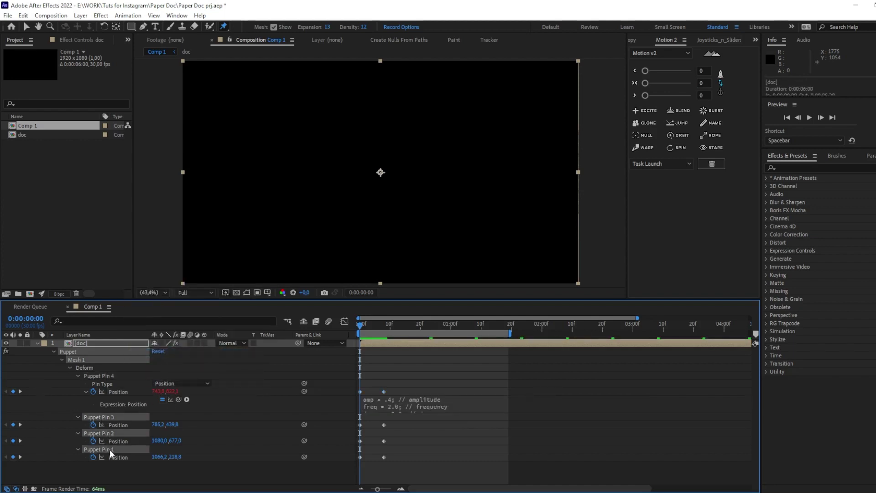
key(ctrl+v)
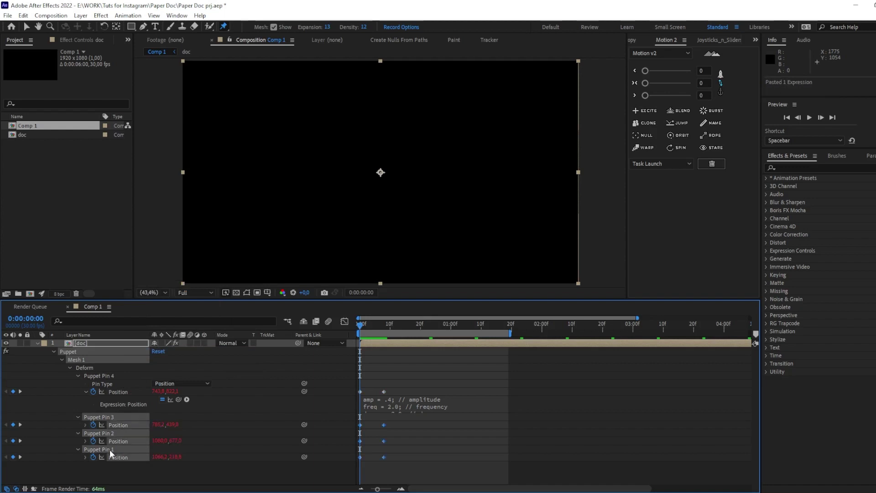
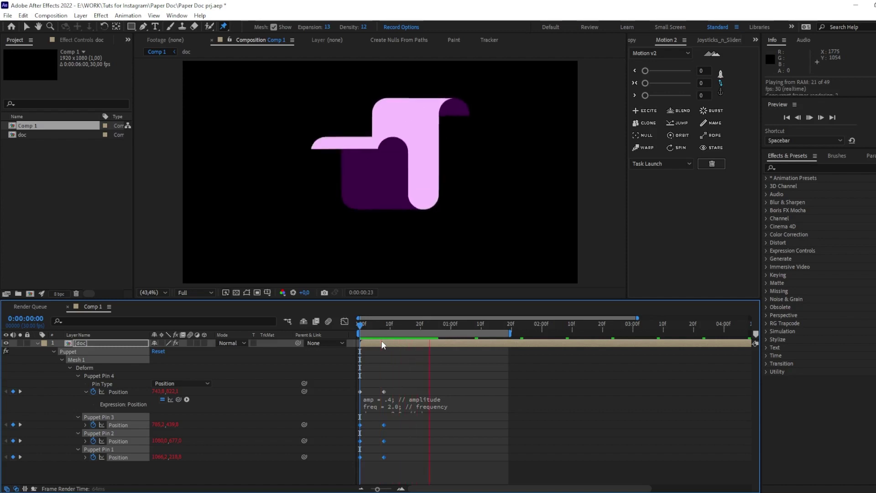
Stagger the Position keyframes so Puppet Pins 2, 3 and 4 each start where the previous pin's pair ends, eight frames apart, and preview
drag(384, 327, 384, 329)
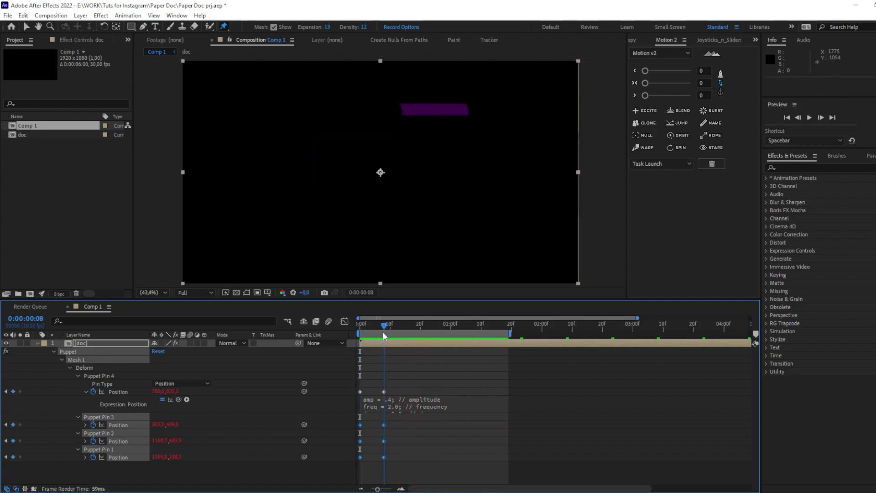
click(86, 391)
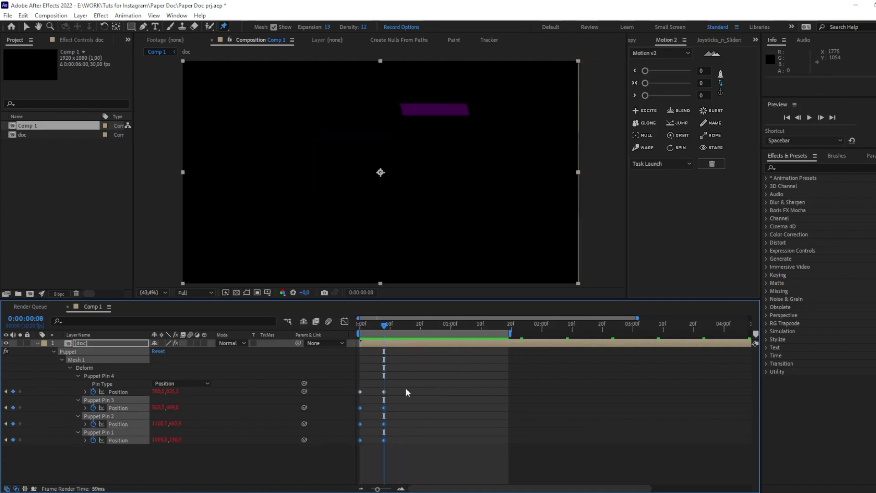
mouse_move(392, 330)
mouse_down()
mouse_move(417, 327)
mouse_move(407, 325)
mouse_up()
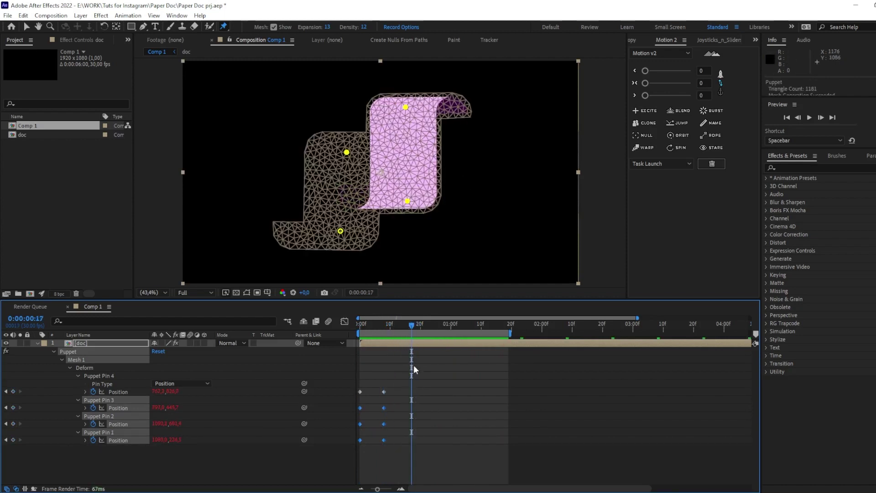
drag(400, 370, 350, 426)
drag(382, 324, 383, 346)
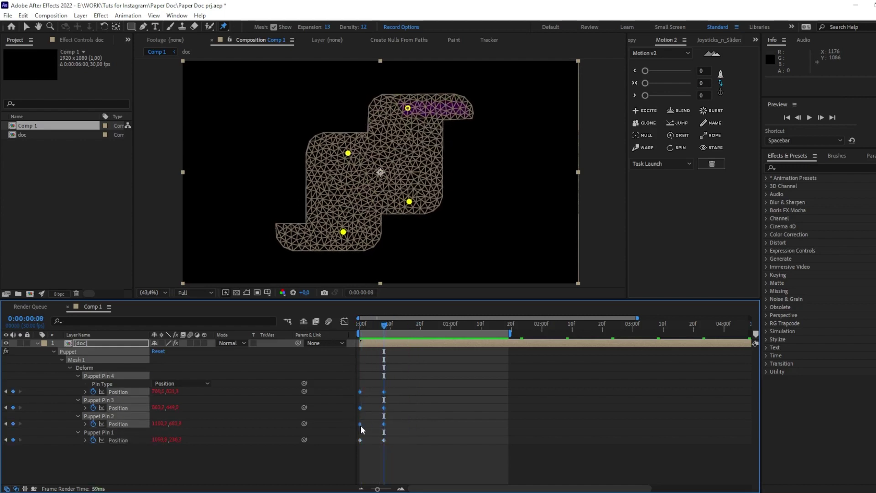
drag(361, 425, 385, 428)
drag(416, 383, 456, 398)
click(409, 391)
drag(385, 326, 279, 326)
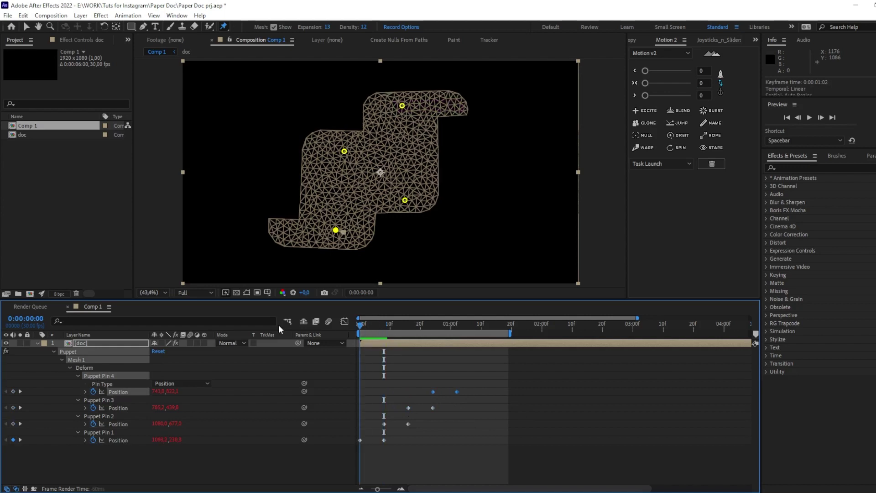
click(342, 381)
key(space)
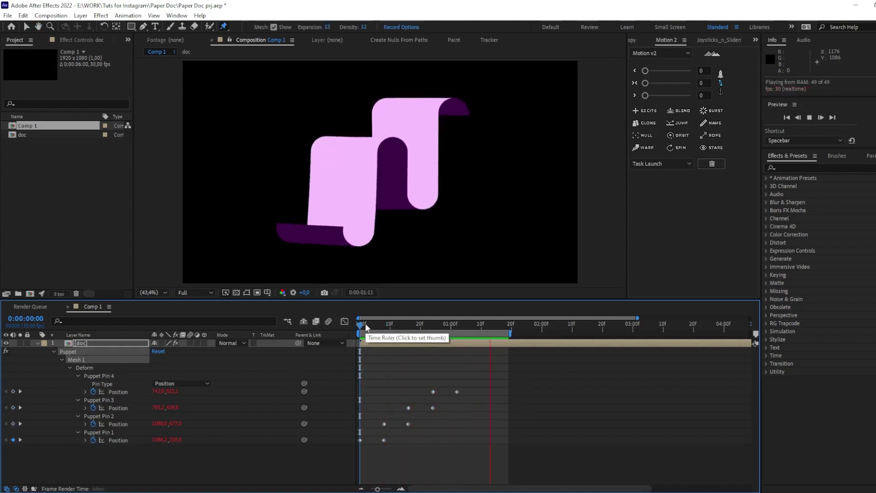
Try spacing the four pins' staggered Position keyframes a few frames further apart by nudging them later, and preview
drag(367, 328, 383, 329)
drag(464, 380, 368, 445)
key(alt+Right)
key(alt+Right)
key(alt+Right)
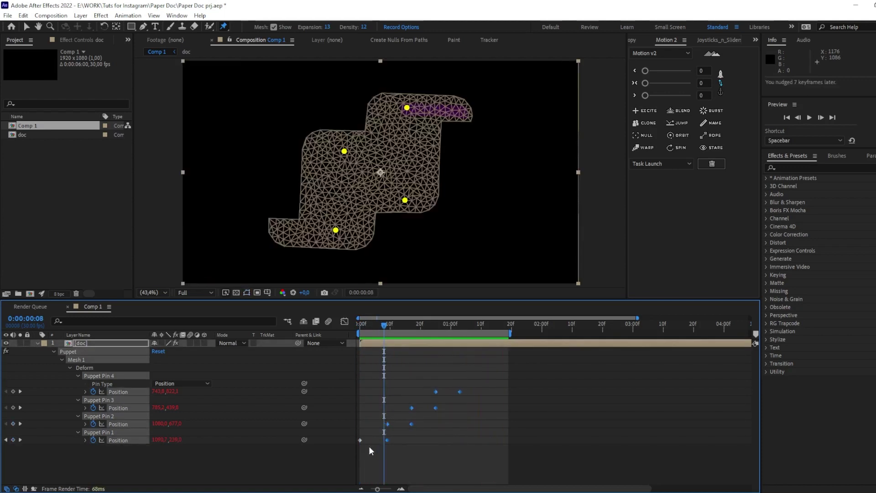
drag(485, 380, 470, 404)
key(alt+Right)
key(alt+Right)
key(alt+Right)
key(alt+Right)
key(alt+Right)
key(alt+Right)
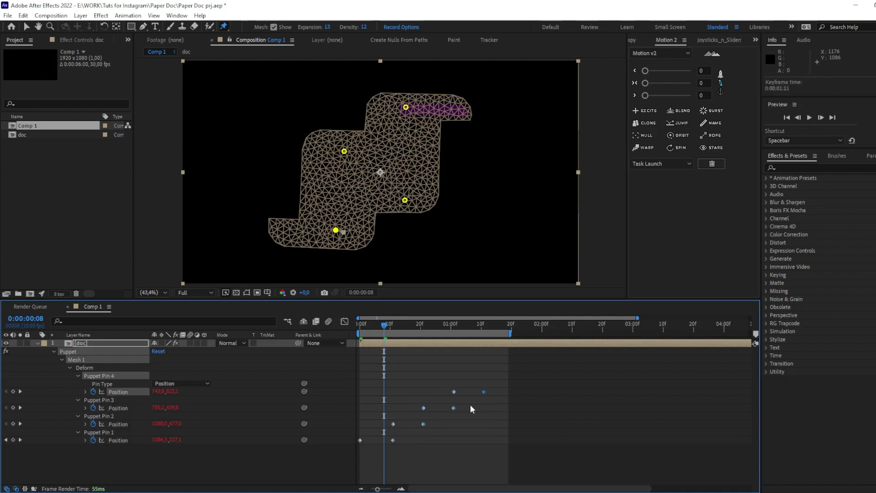
key(space)
key(space)
key(ctrl+z)
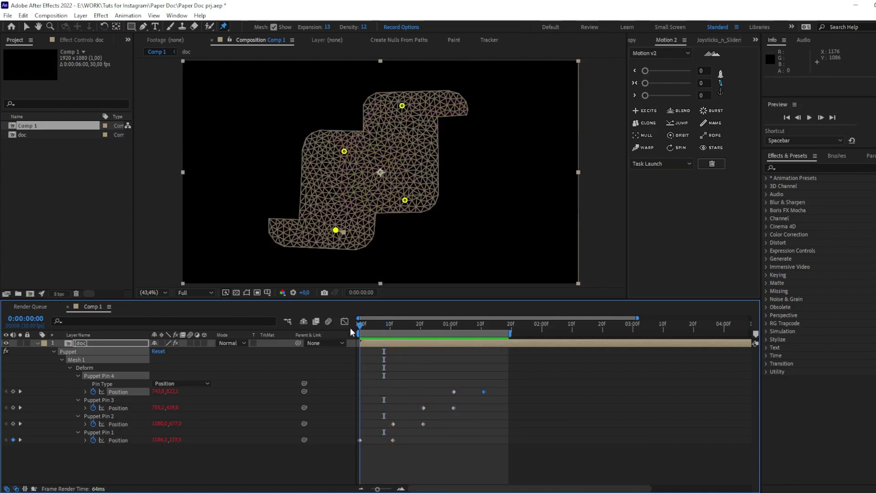
Find page 2's start frame in the doc composition and try nudging the pin keyframes earlier to match it at 0:00:00:09
double_click(394, 342)
click(394, 381)
drag(750, 318, 452, 318)
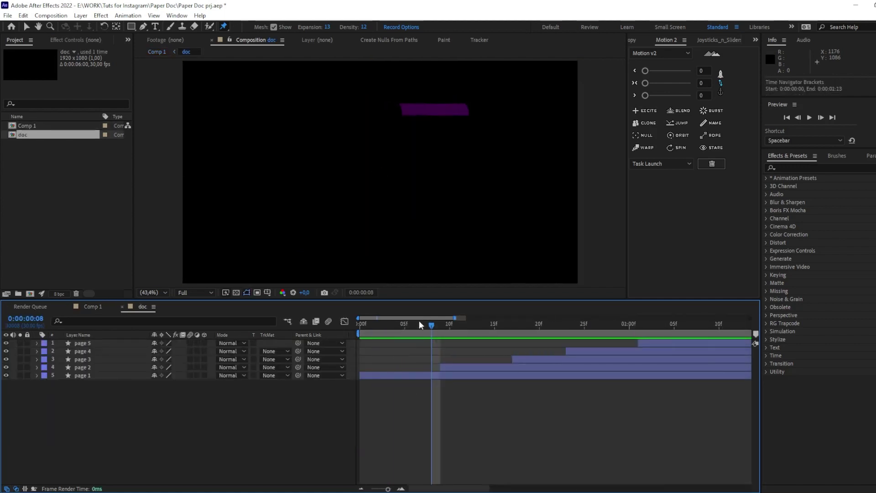
click(440, 323)
click(106, 306)
drag(485, 385, 376, 450)
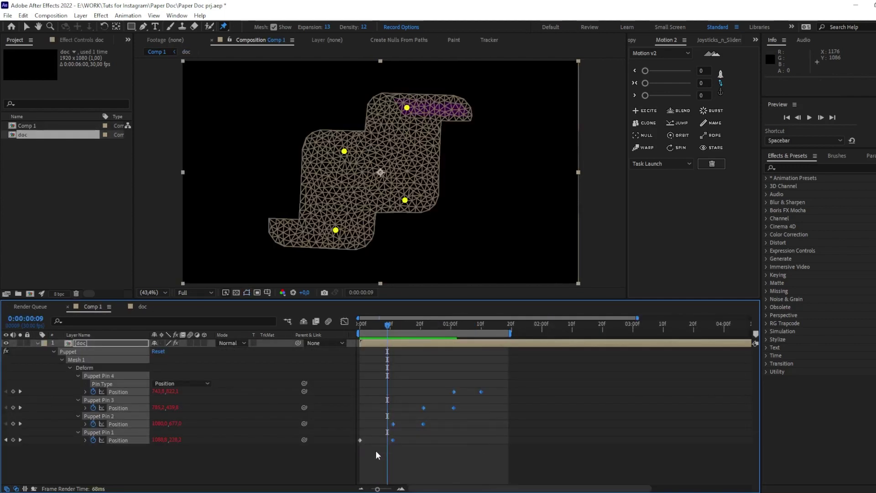
key(alt+Left)
key(alt+Left)
Find page 3's start in the doc composition and try nudging the following pin keyframes earlier to match it at 0:00:00:17
click(141, 306)
drag(503, 325, 512, 324)
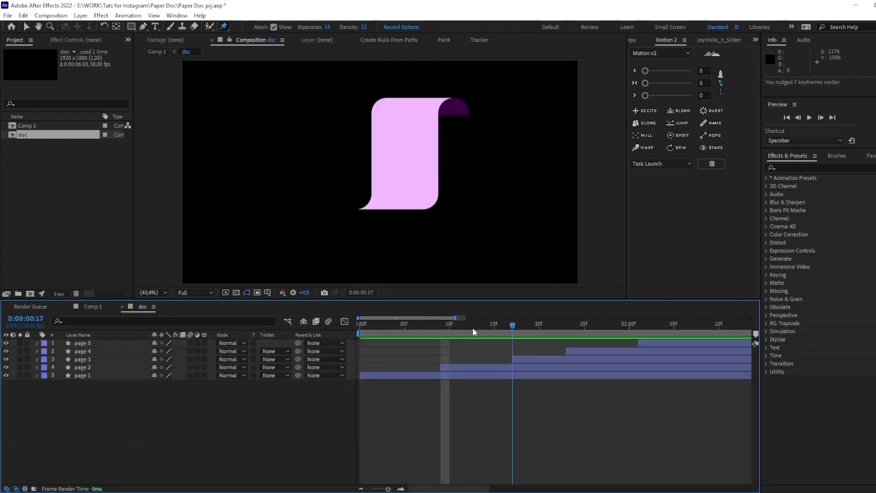
click(93, 307)
drag(481, 380, 411, 426)
key(alt+Left)
key(alt+Left)
Try matching the remaining pin keyframes to the starts of page 4 at 0:00:00:23 and page 5 at 0:00:01:01
click(143, 306)
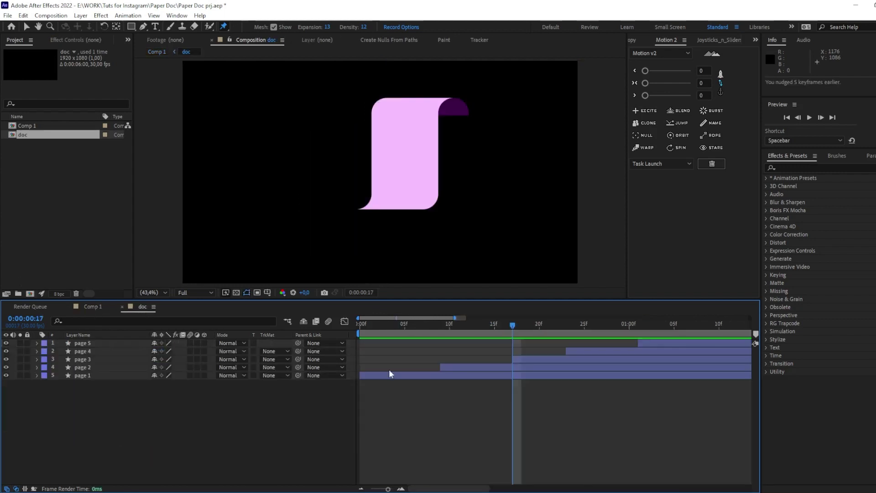
click(564, 324)
click(94, 306)
drag(479, 384, 429, 408)
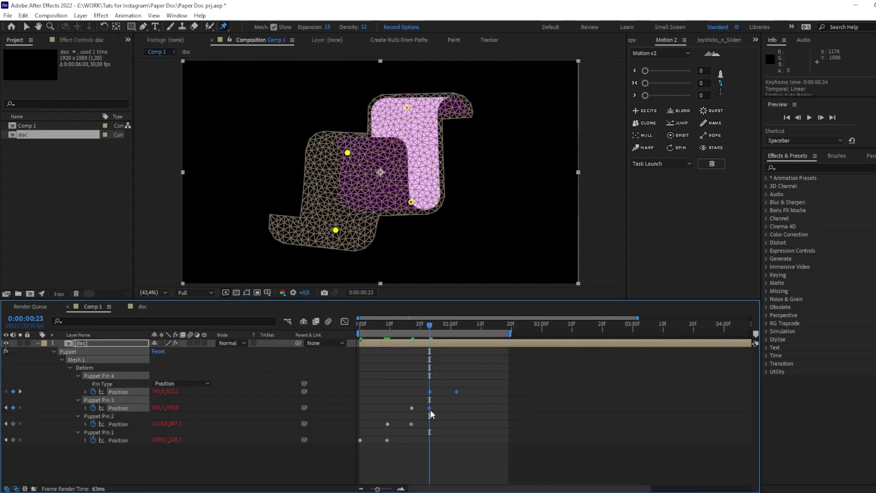
click(145, 308)
click(642, 324)
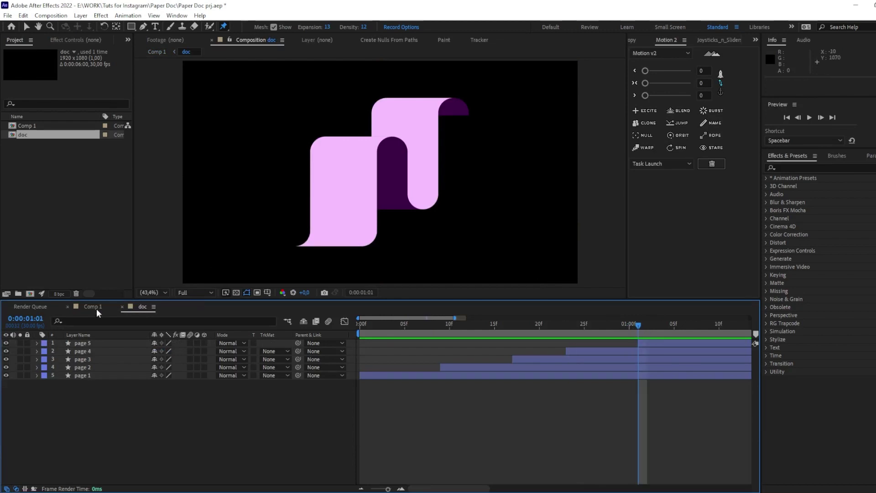
key(shift+Escape)
drag(469, 388, 424, 415)
Preview the retimed pins and undo the keyframe shifts back to the even eight-frame stagger
click(142, 307)
key(shift+Escape)
key(space)
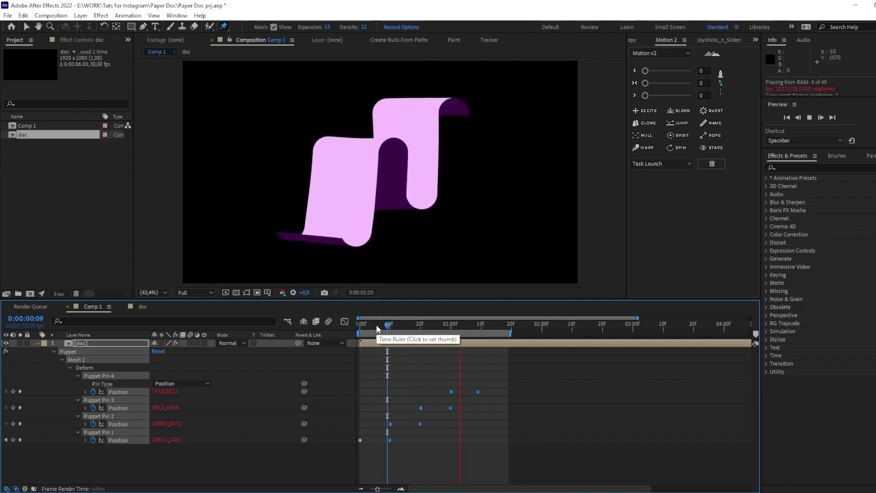
key(ctrl+z)
key(ctrl+shift+z)
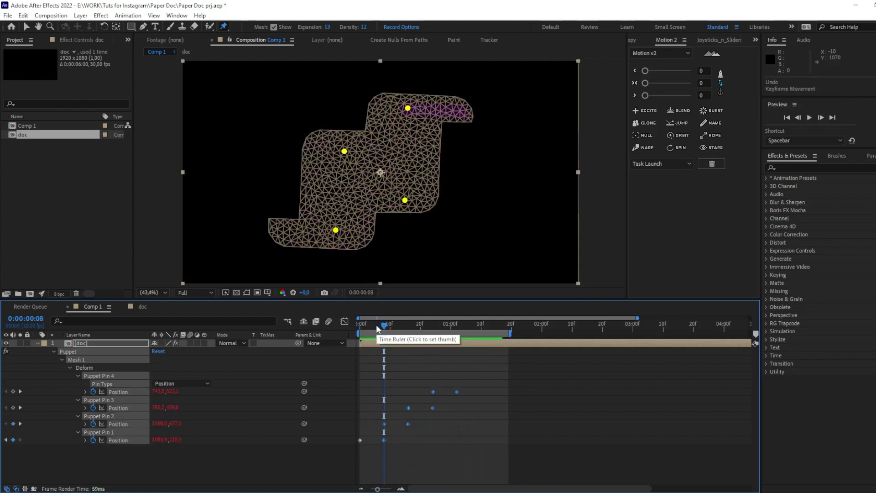
Set the amp value in Puppet Pin 4's Position expression to .5
drag(376, 327, 347, 342)
click(329, 364)
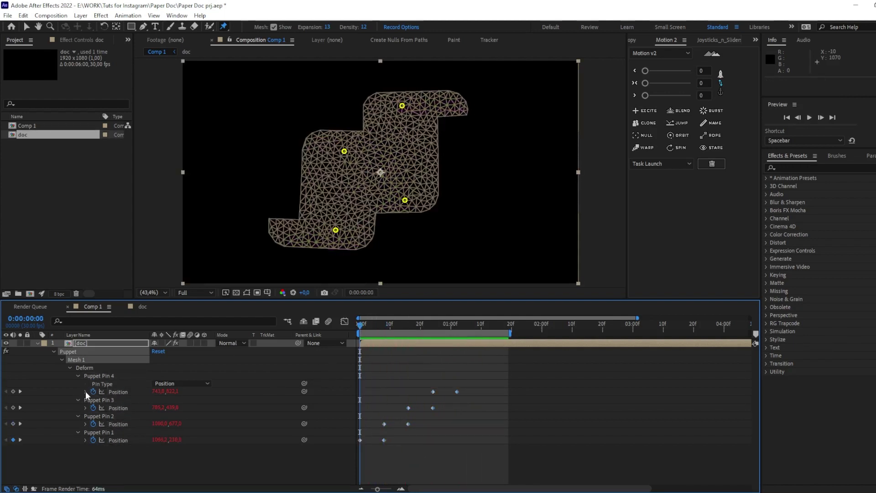
click(86, 391)
click(392, 411)
click(415, 399)
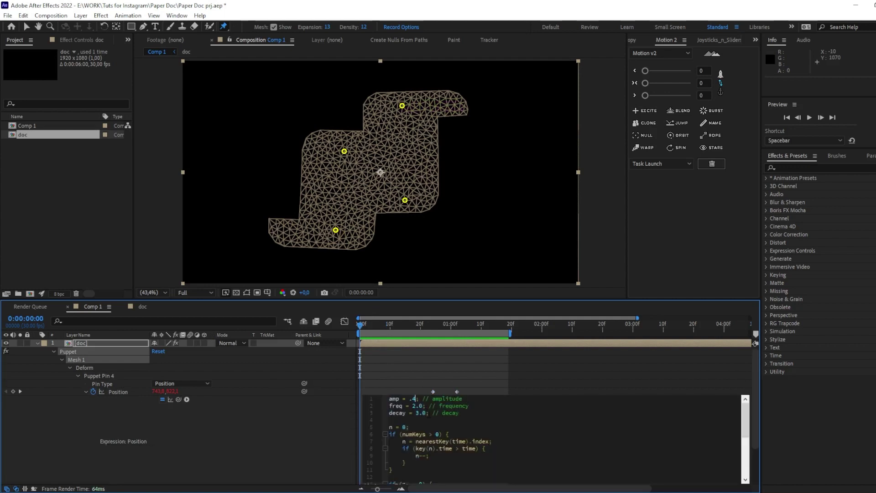
click(212, 423)
Copy only the expression from Puppet Pin 4's Position, paste it onto Puppet Pins 3, 2 and 1, and preview
right_click(119, 391)
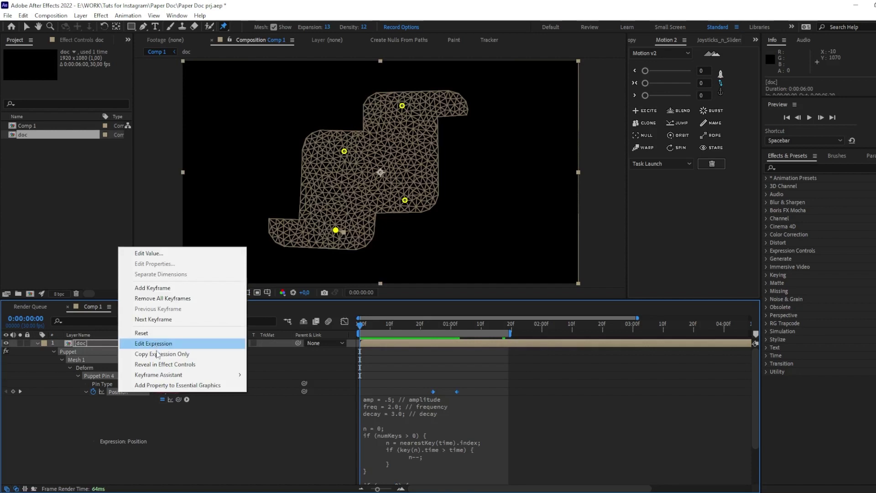
click(157, 354)
click(85, 391)
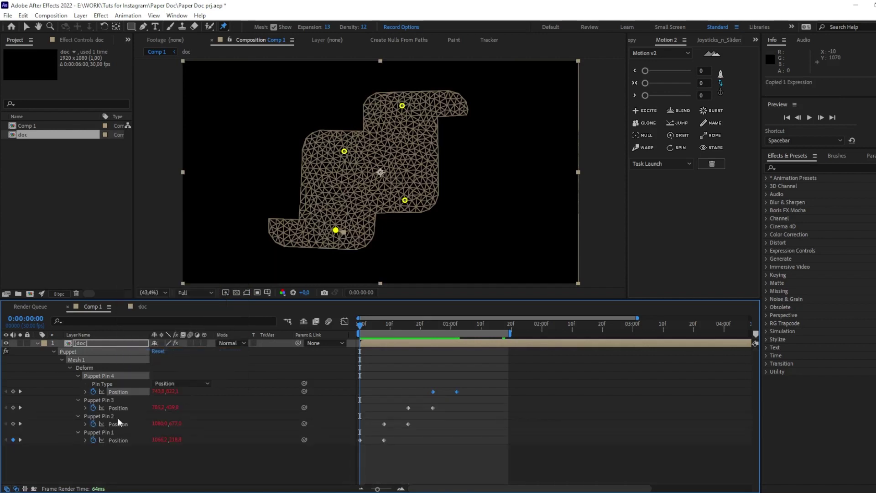
shift+click(105, 432)
right_click(106, 433)
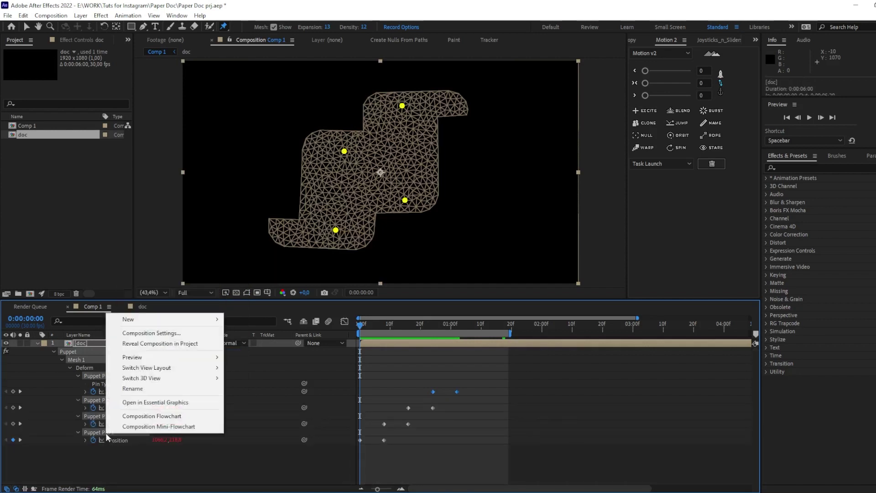
key(Escape)
key(space)
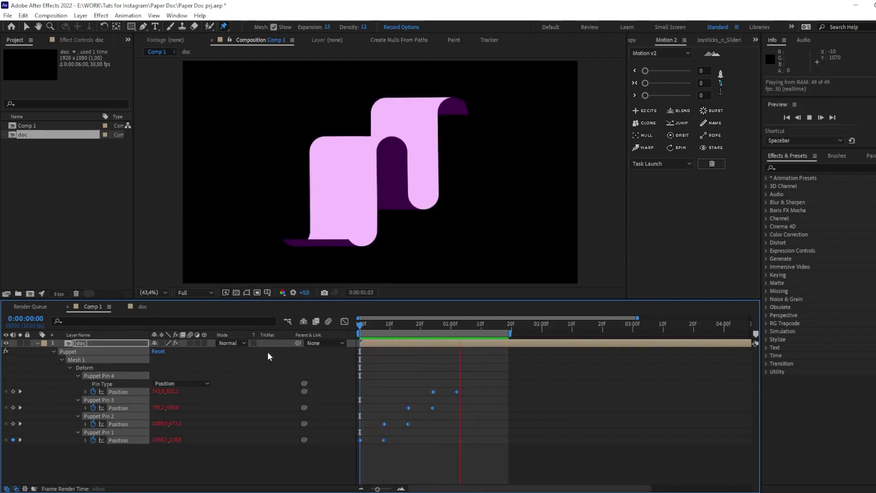
In the doc composition, keyframe the text layer's Position at 0:00:00:09 and reveal page 2's mask keyframes
click(412, 327)
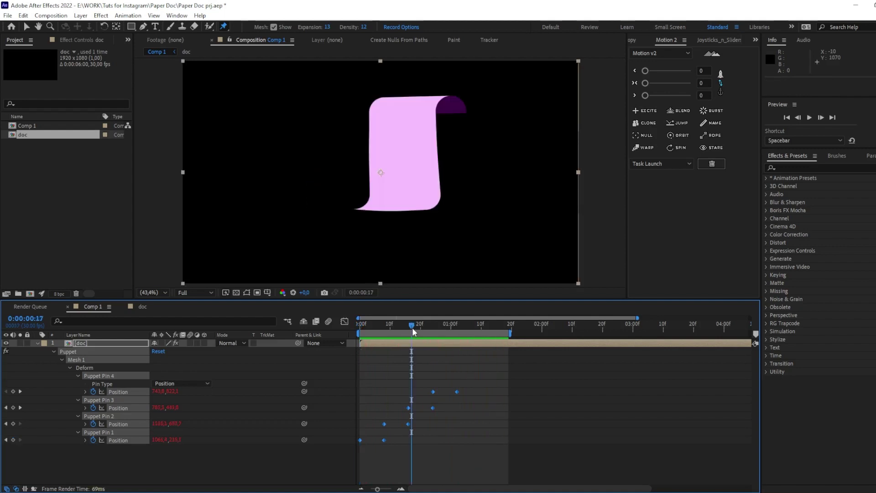
click(142, 306)
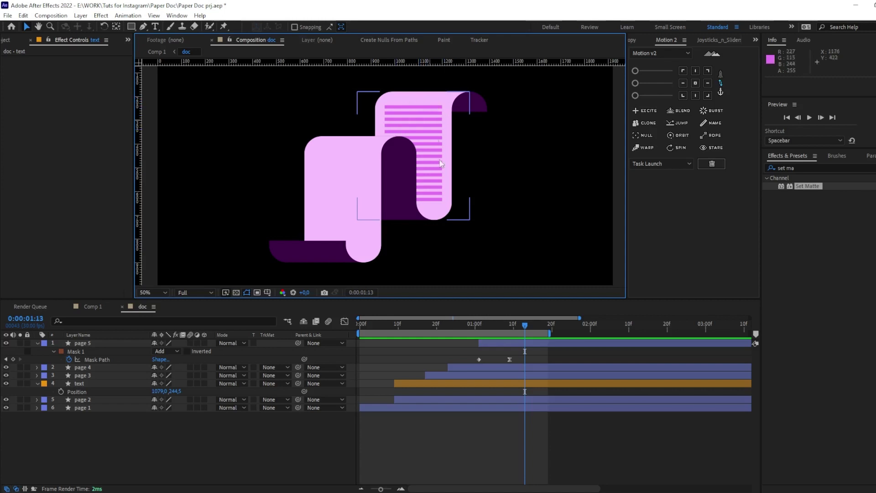
drag(390, 322, 410, 325)
click(60, 392)
click(411, 400)
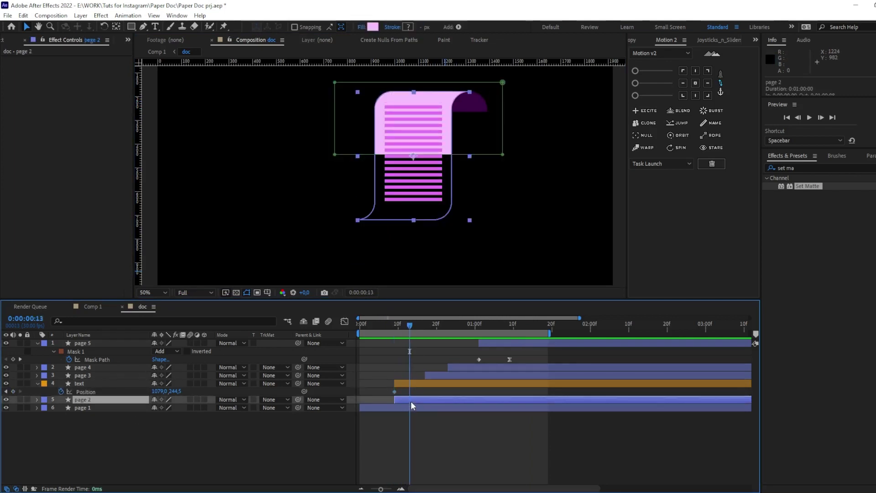
key(u)
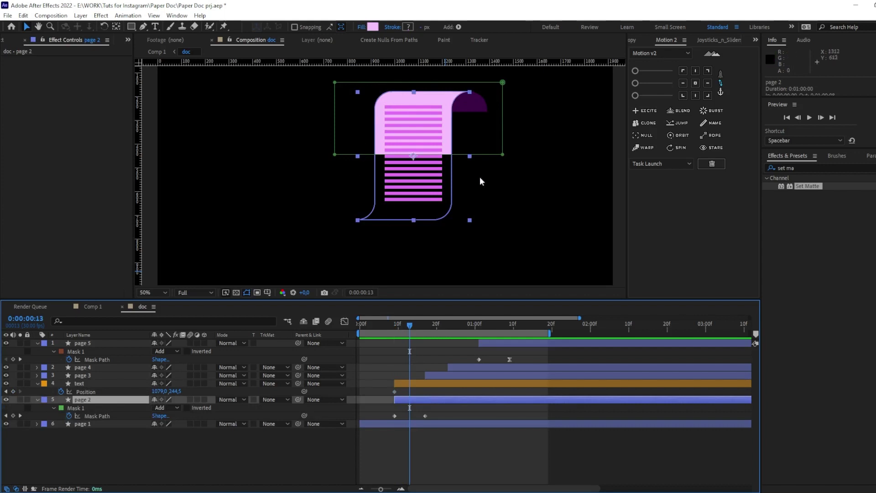
Add a text Position keyframe at 0:00:00:17, set its Y position to -225.5 at 0:00:00:09, and preview the slide
click(423, 324)
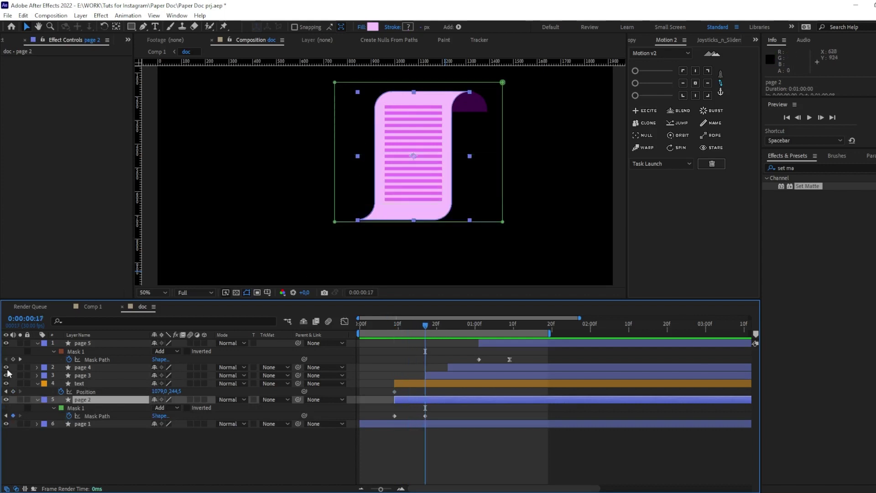
click(12, 391)
click(6, 391)
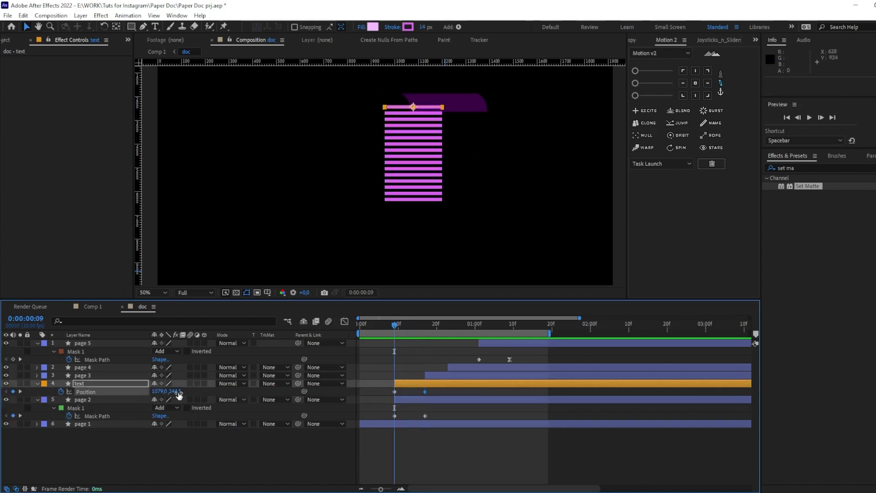
drag(178, 395, 143, 393)
key(space)
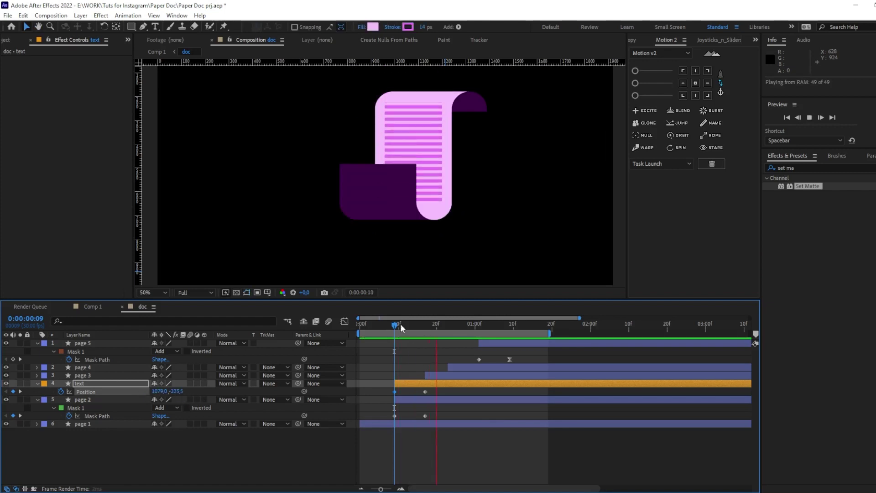
Apply the Set Matte effect to the text layer and take its matte from the page 2 layer
drag(400, 324, 431, 332)
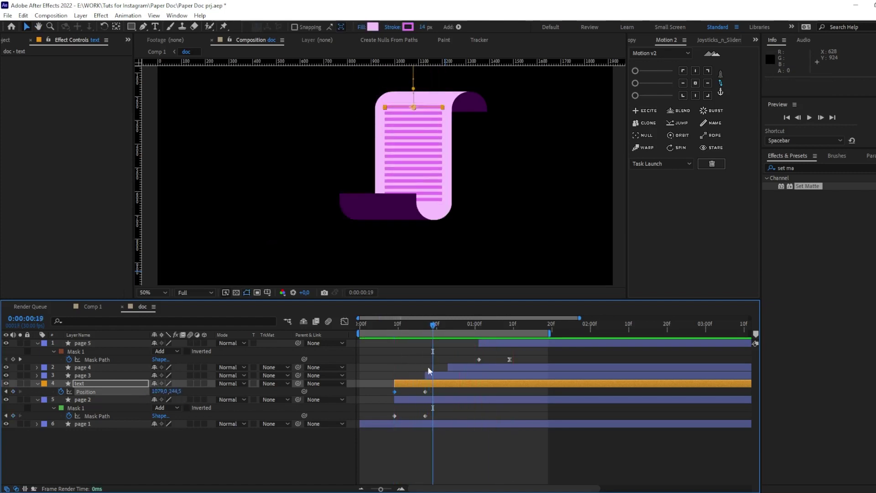
click(425, 382)
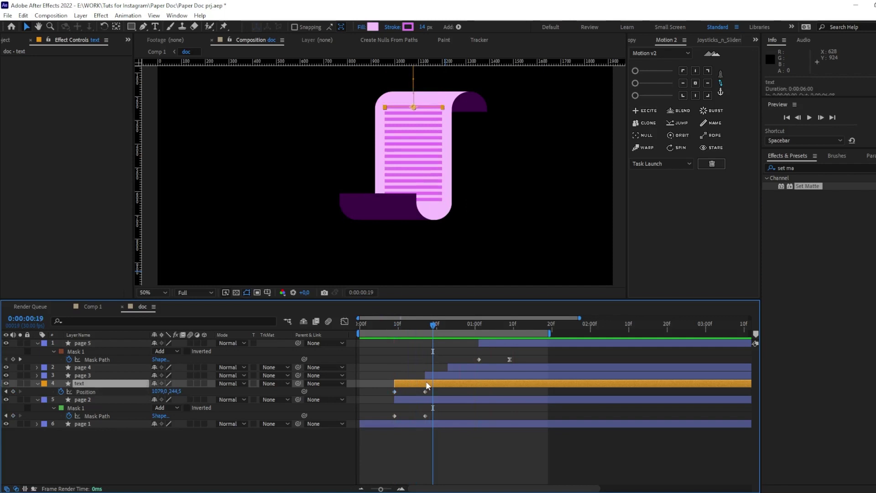
double_click(808, 187)
click(409, 324)
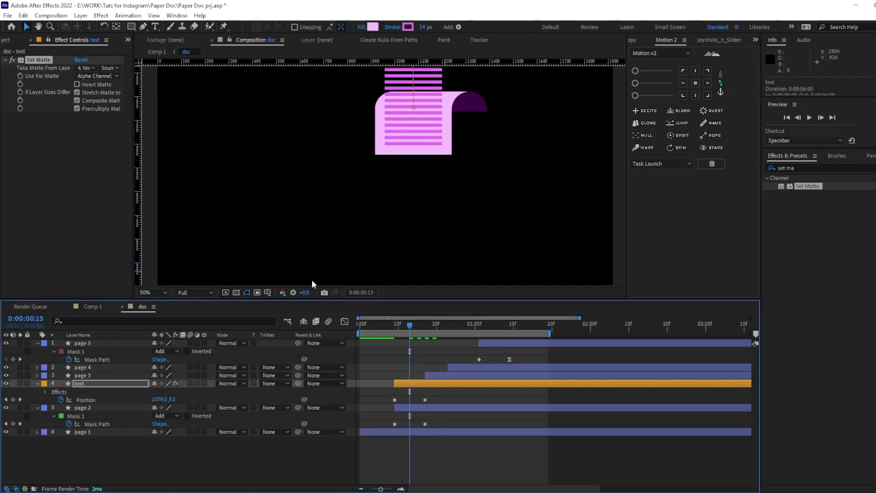
click(86, 68)
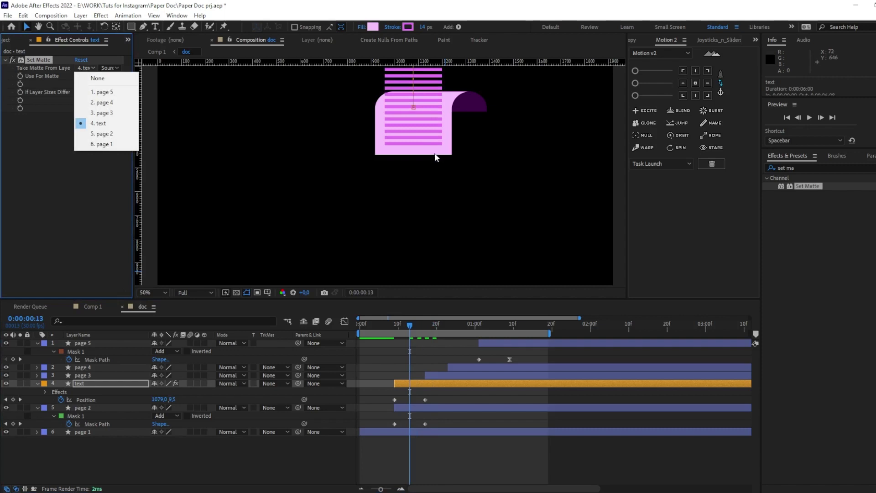
click(105, 133)
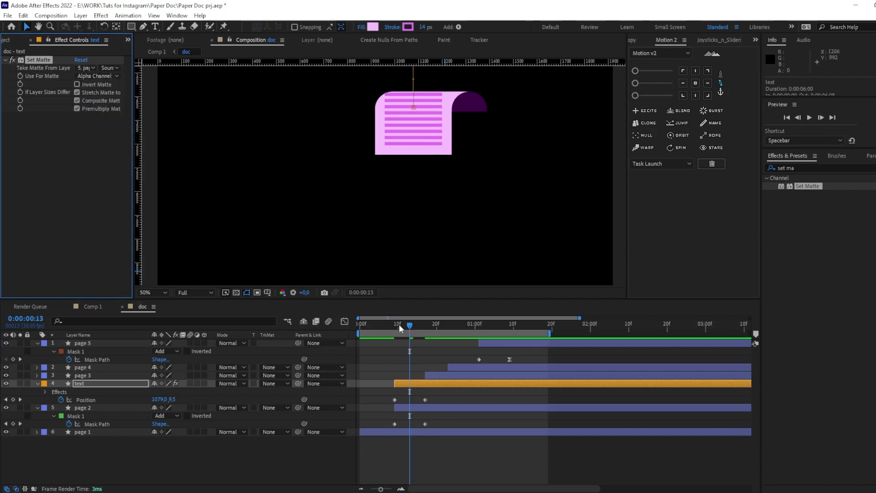
Check the matted text up to 0:00:00:27 and duplicate the text layer
drag(399, 324, 464, 341)
click(419, 385)
key(ctrl+d)
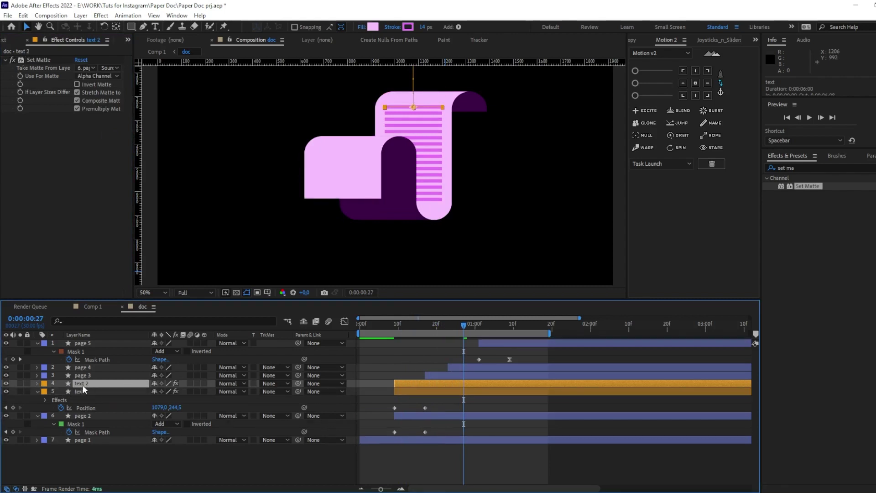
Move text 2 above page 4, align its start with page 4's start, and reveal both layers' keyframes
drag(78, 382, 79, 364)
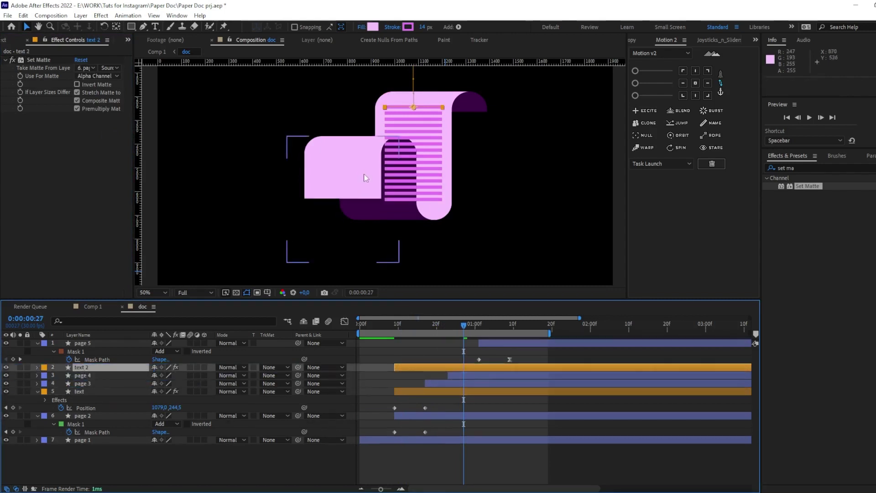
drag(449, 368, 503, 372)
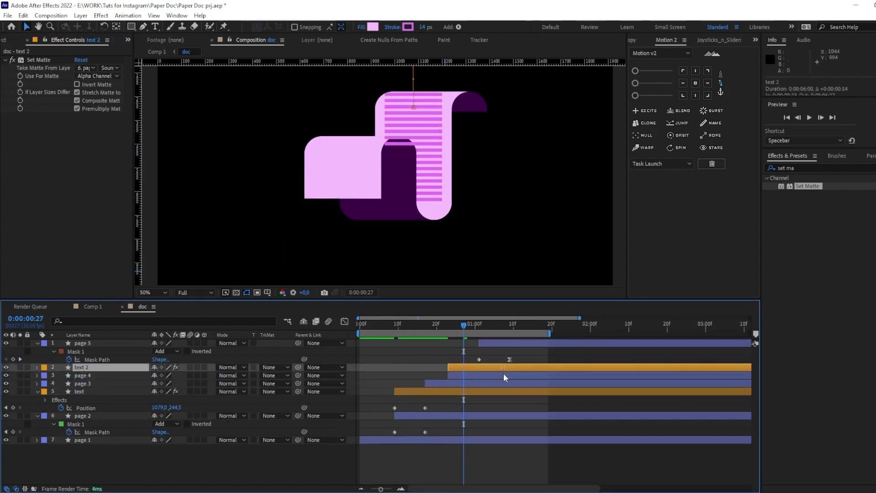
click(474, 374)
key(u)
click(475, 366)
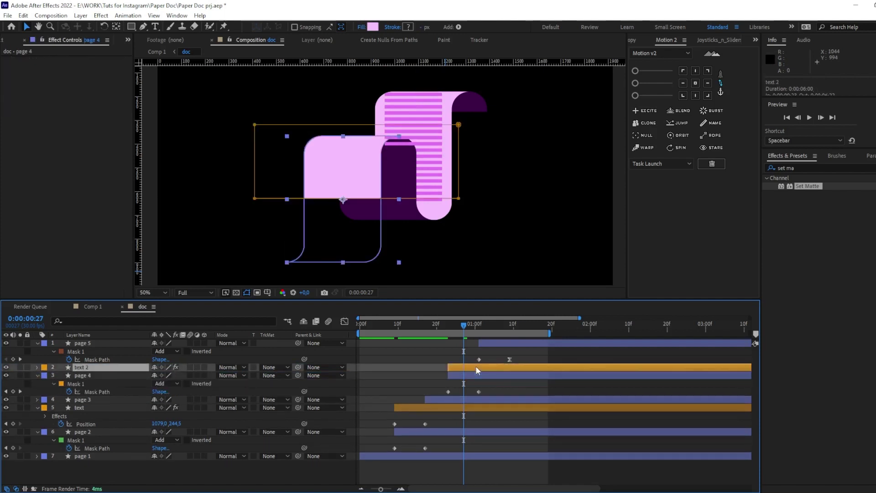
key(u)
At 0:00:01:01, shift both of text 2's Position keyframes together so the lines sit on page 4, at 783, 426.5
click(477, 315)
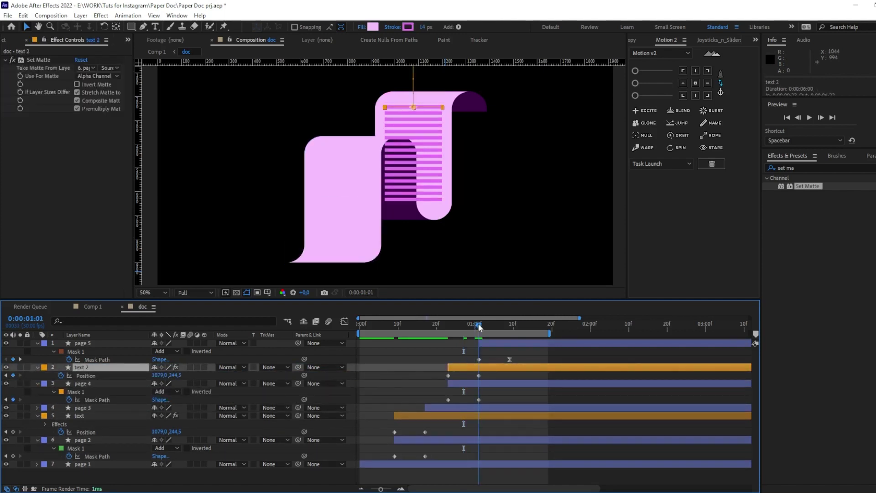
click(86, 375)
drag(437, 172, 397, 206)
key(ctrl+z)
click(90, 374)
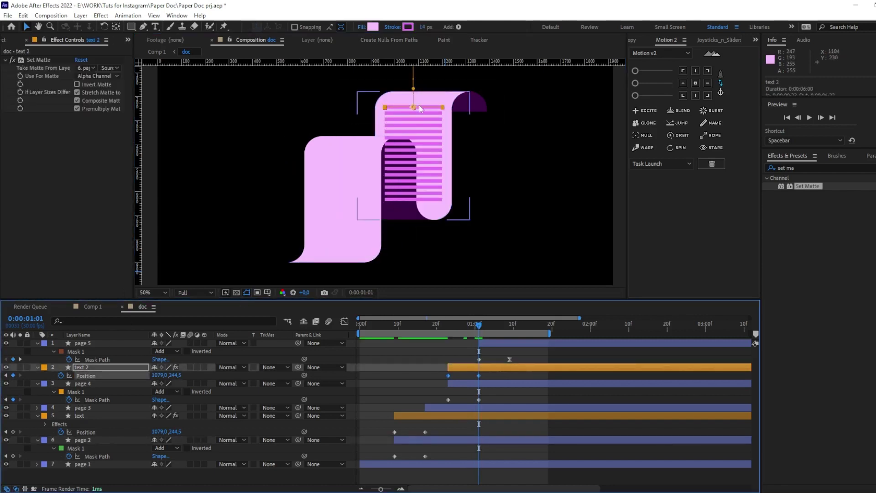
drag(414, 107, 345, 149)
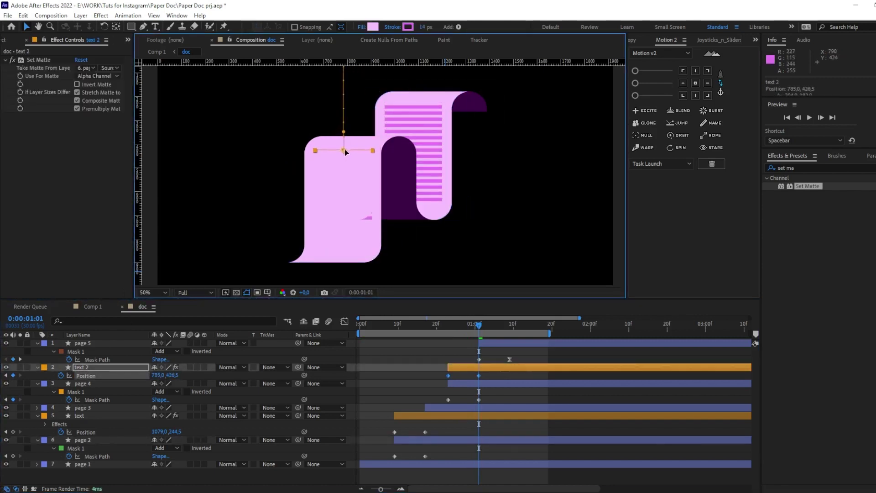
Set text 2's Set Matte to take its matte from page 4, and preview the text up to 0:00:01:09
click(87, 68)
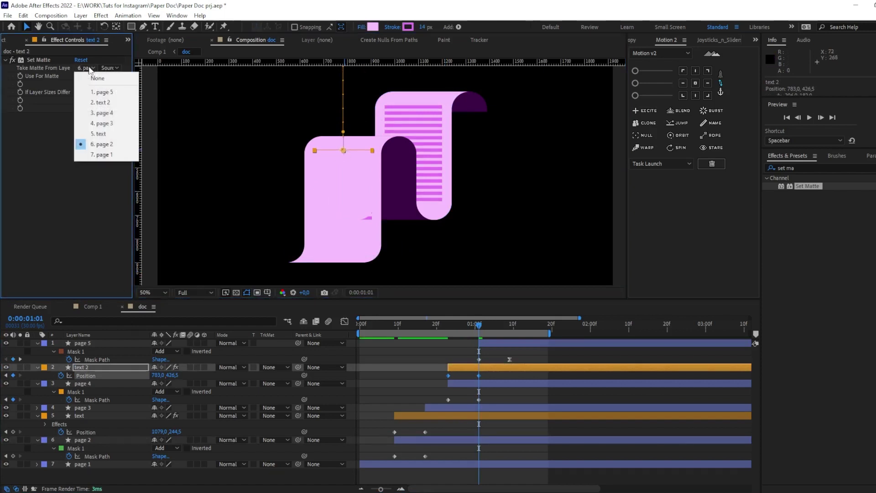
click(112, 114)
drag(452, 329, 417, 334)
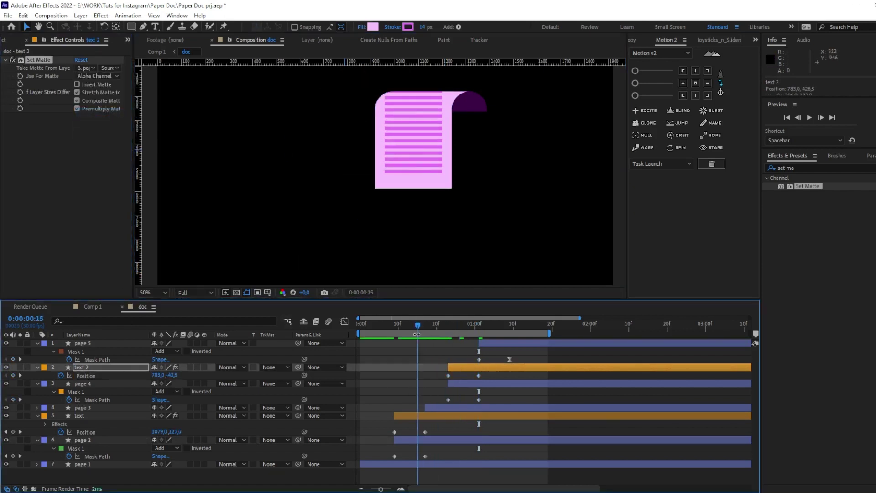
key(space)
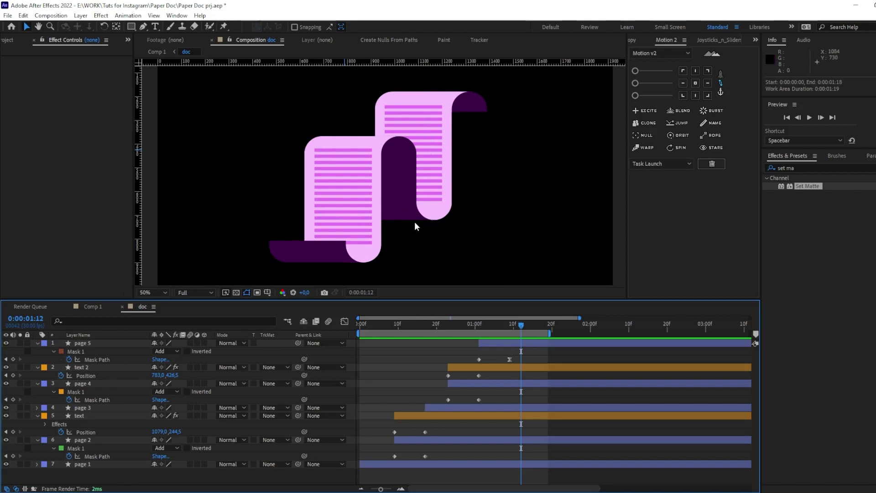
drag(512, 326, 498, 330)
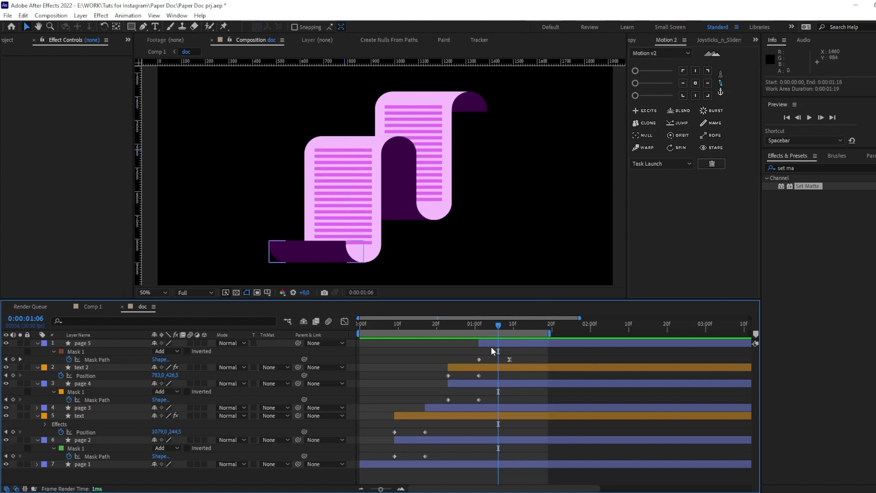
drag(500, 328, 509, 332)
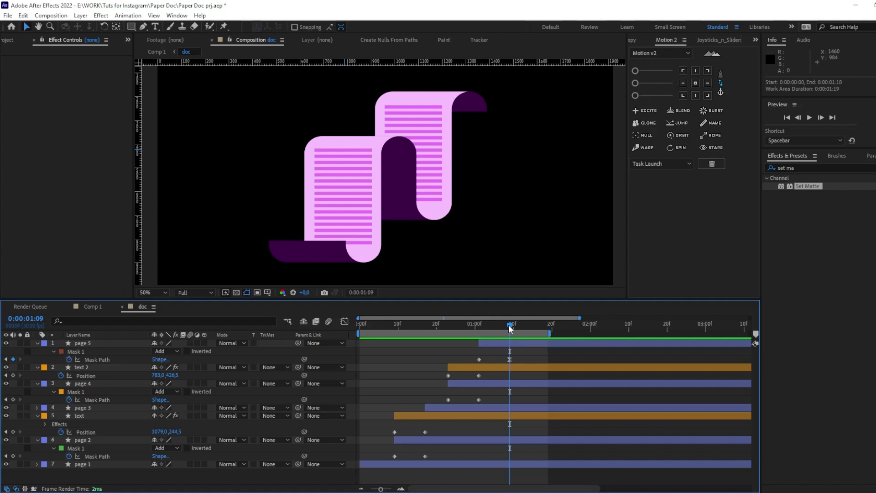
Preview the puppet animation in Comp 1 and save the project
click(91, 308)
key(space)
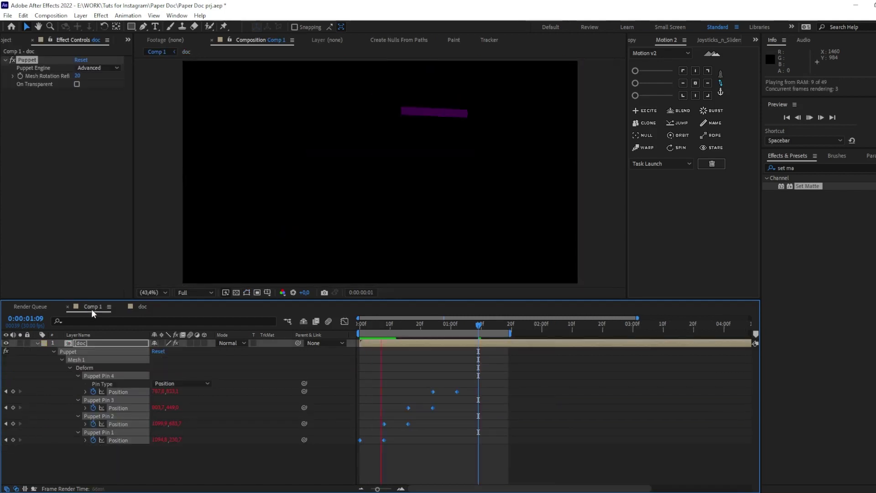
drag(376, 326, 408, 354)
key(ctrl+s)
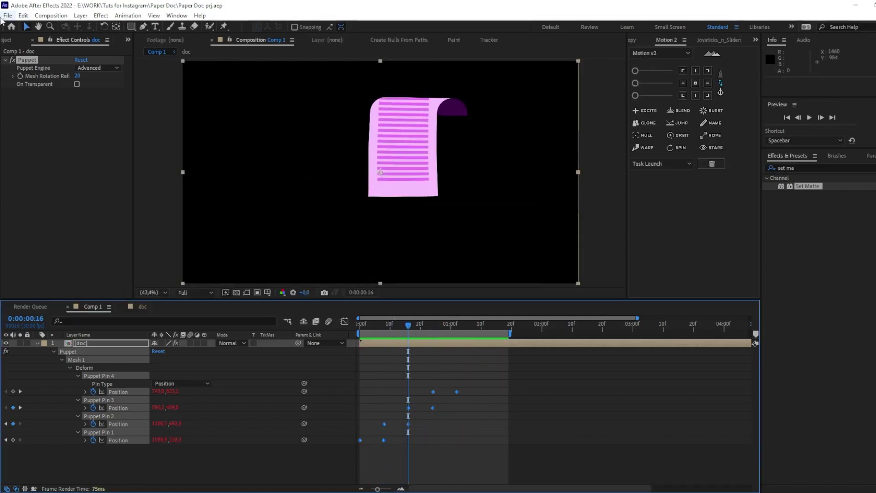
click(8, 16)
click(324, 401)
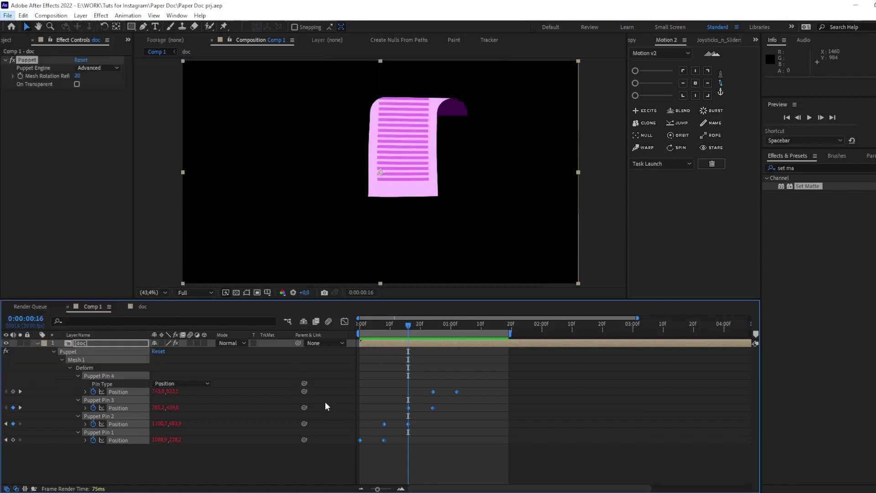
Shorten Puppet Pin 1's motion by moving its first keyframe at 0:00:00:00 closer to its end position
click(131, 391)
click(223, 26)
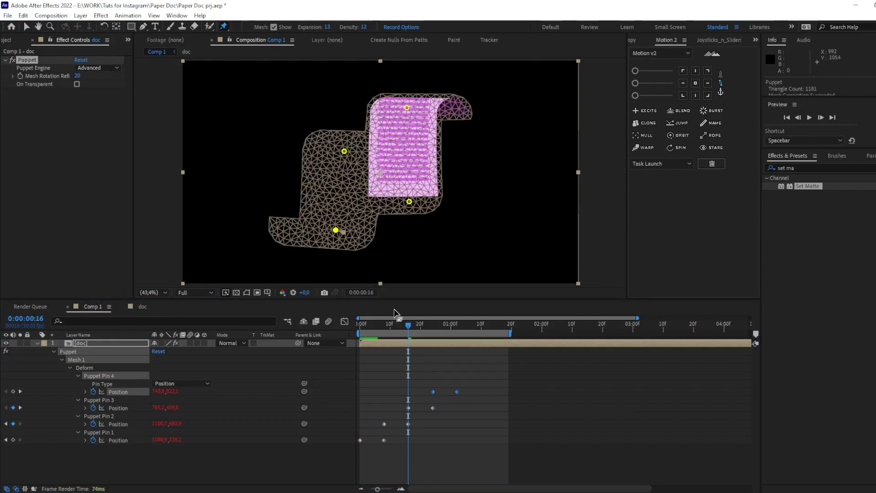
click(407, 108)
scroll(407, 108, up, 5)
click(358, 325)
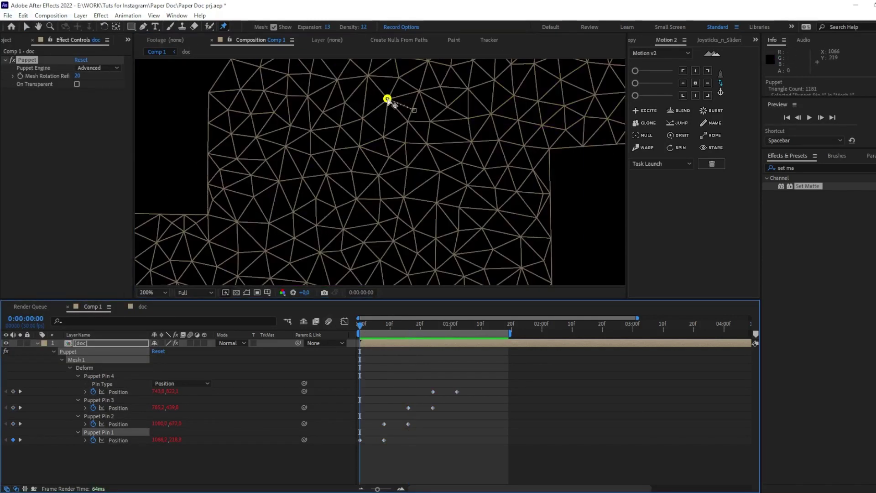
Shorten Puppet Pin 2's motion by moving its first keyframe at 0:00:00:08 closer to its end position
click(20, 424)
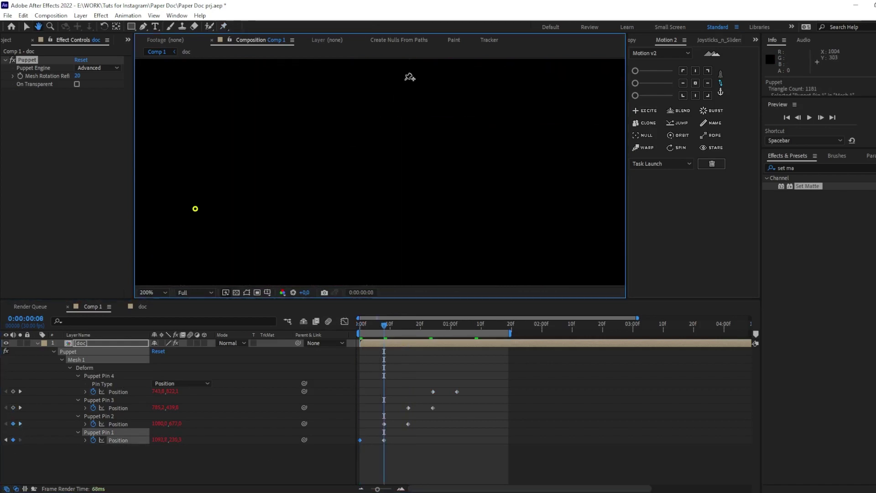
scroll(390, 205, down, 2)
click(343, 162)
scroll(343, 162, up, 3)
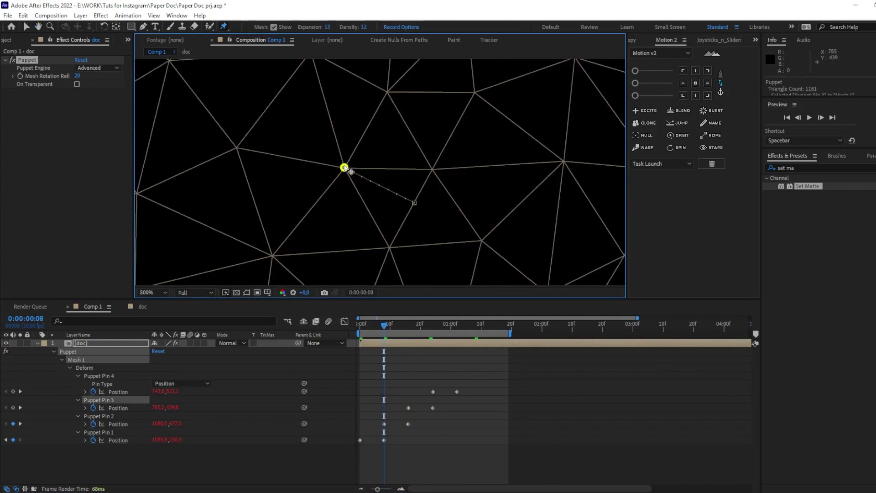
drag(344, 168, 466, 184)
key(ctrl+z)
scroll(409, 176, down, 4)
scroll(454, 244, up, 2)
click(426, 184)
scroll(427, 186, up, 2)
Shorten Puppet Pin 3's motion by moving its first keyframe at 0:00:00:16 closer to its end position
click(20, 407)
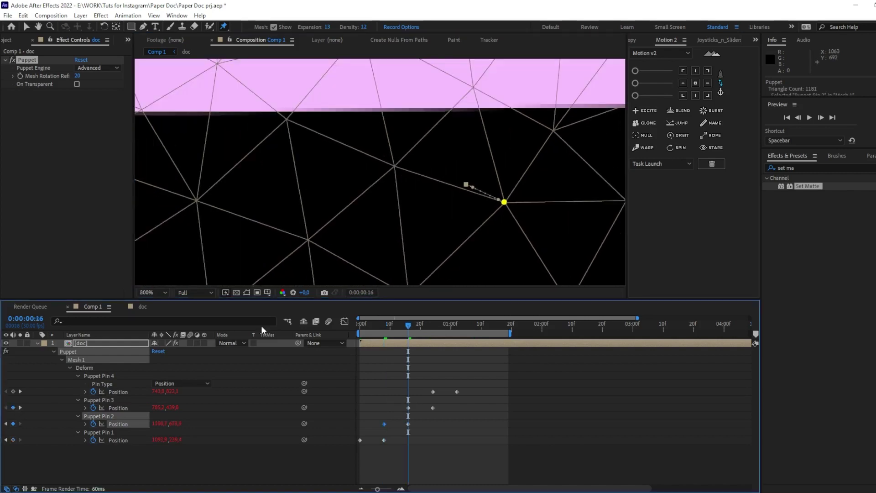
scroll(301, 137, down, 4)
scroll(388, 113, up, 3)
drag(397, 112, 409, 235)
scroll(412, 126, down, 3)
scroll(391, 139, up, 2)
key(ctrl+z)
Shorten Puppet Pin 4's motion by moving its first Position keyframe closer to its end position
click(20, 391)
scroll(423, 118, down, 3)
scroll(409, 235, up, 1)
Preview the softened puppet bounce in Comp 1 from the first frame
drag(382, 325, 306, 330)
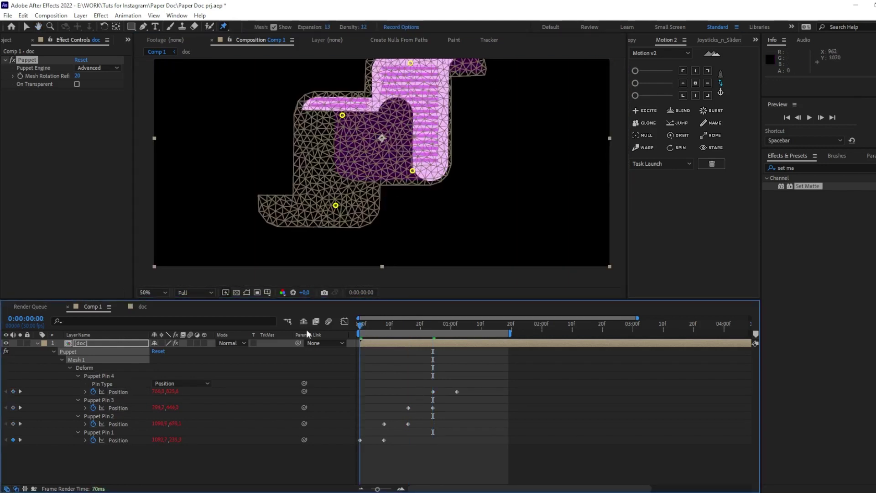
key(space)
scroll(375, 166, down, 2)
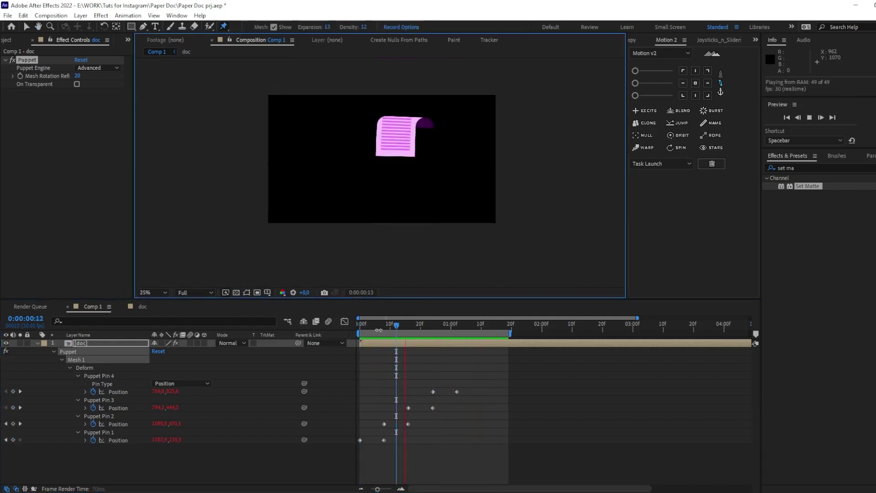
drag(379, 330, 322, 329)
scroll(420, 135, up, 2)
drag(420, 135, 425, 159)
drag(388, 326, 337, 327)
key(space)
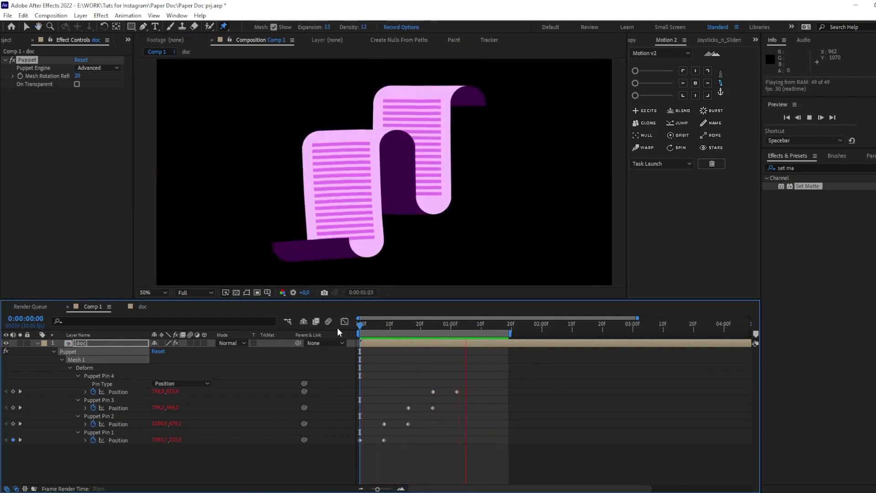